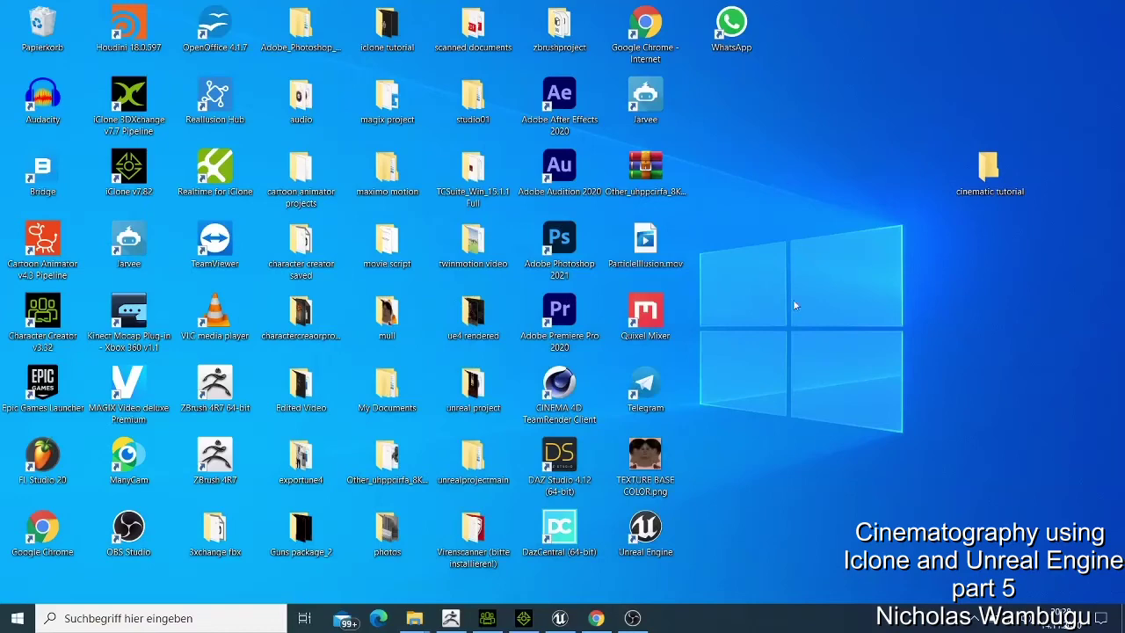
- Close the open ZBrush session without saving, relaunch ZBrush 4R7 64-bit and hide the LightBox
left_click(454, 620)
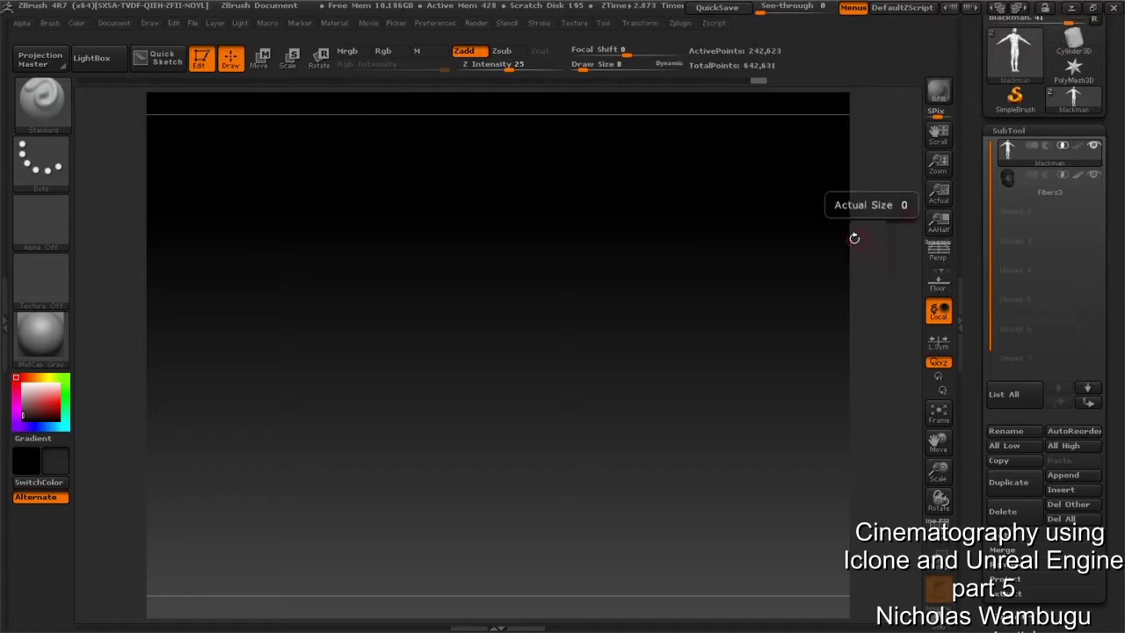
left_click(1113, 7)
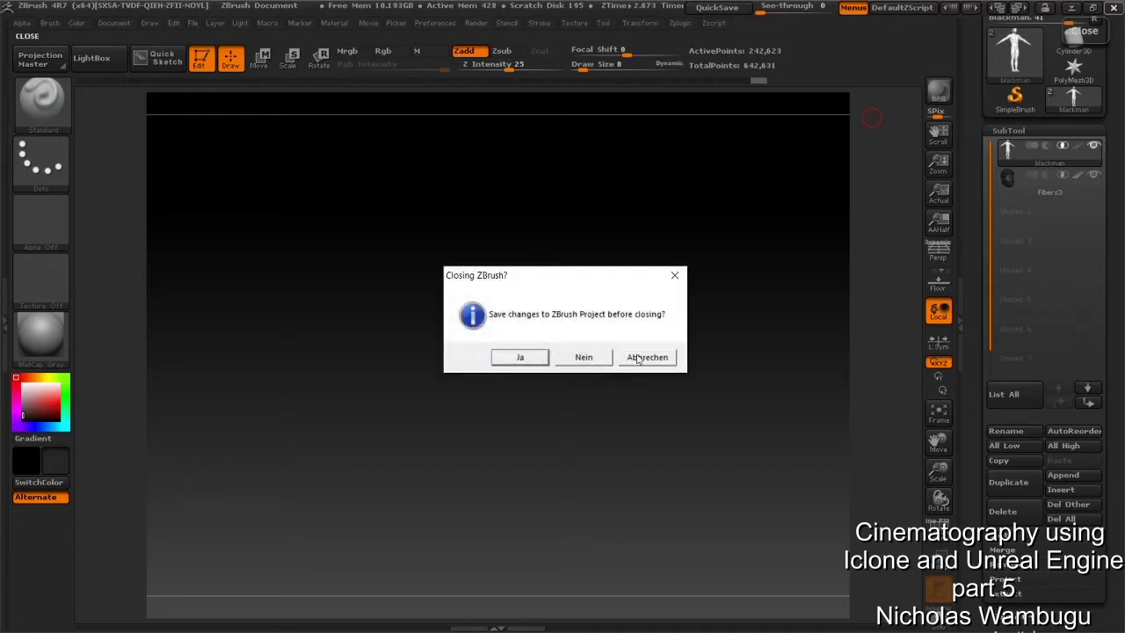
left_click(582, 358)
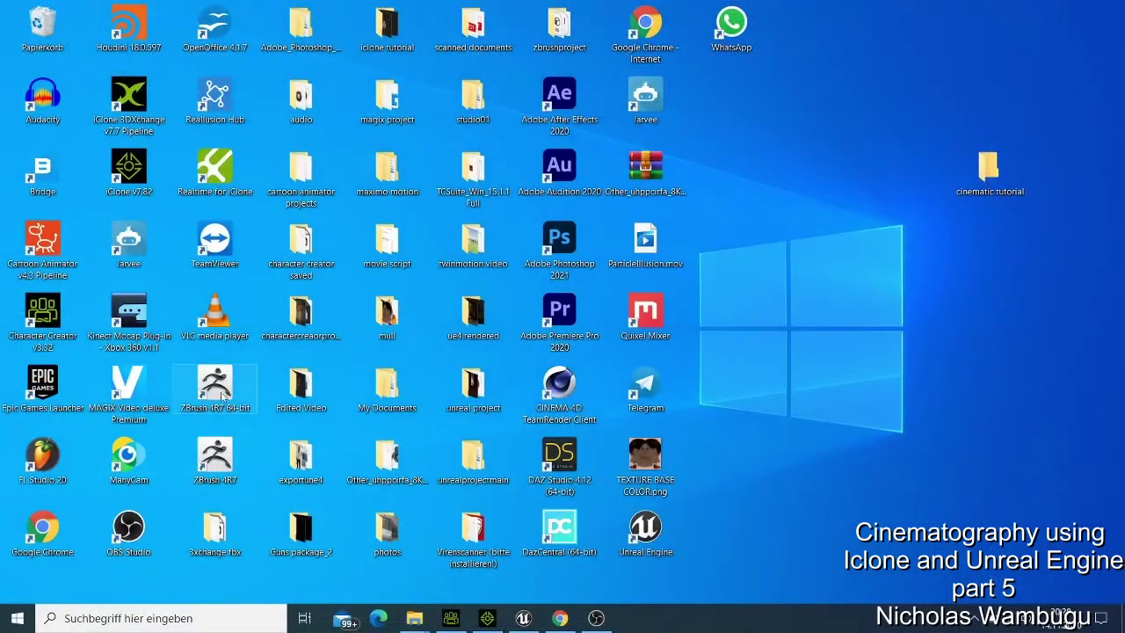
double_click(223, 397)
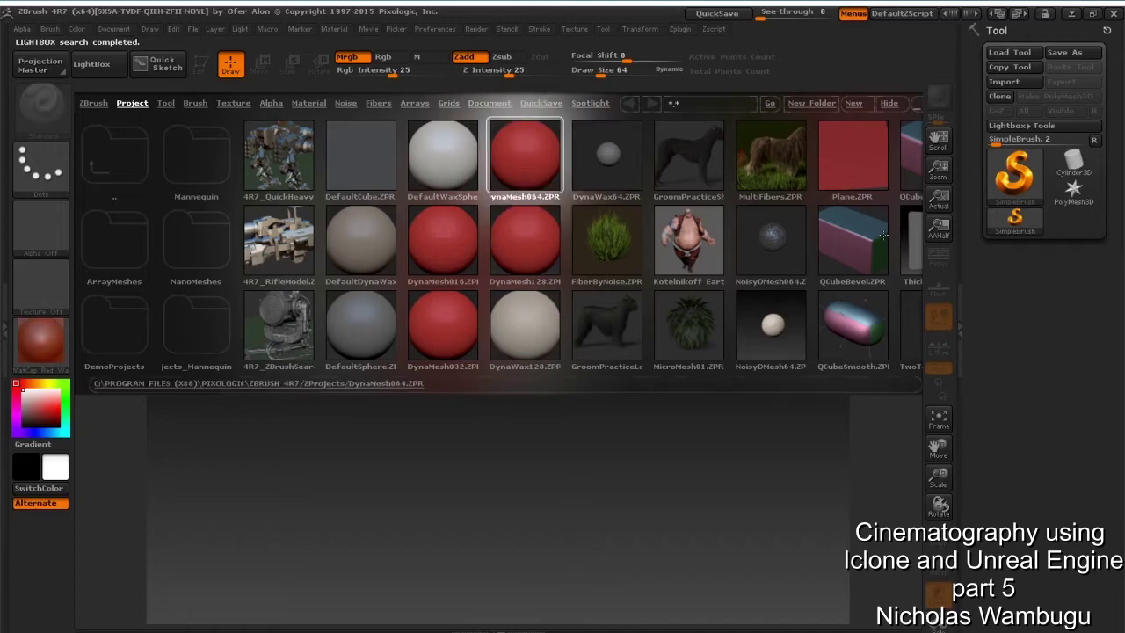
left_click(887, 103)
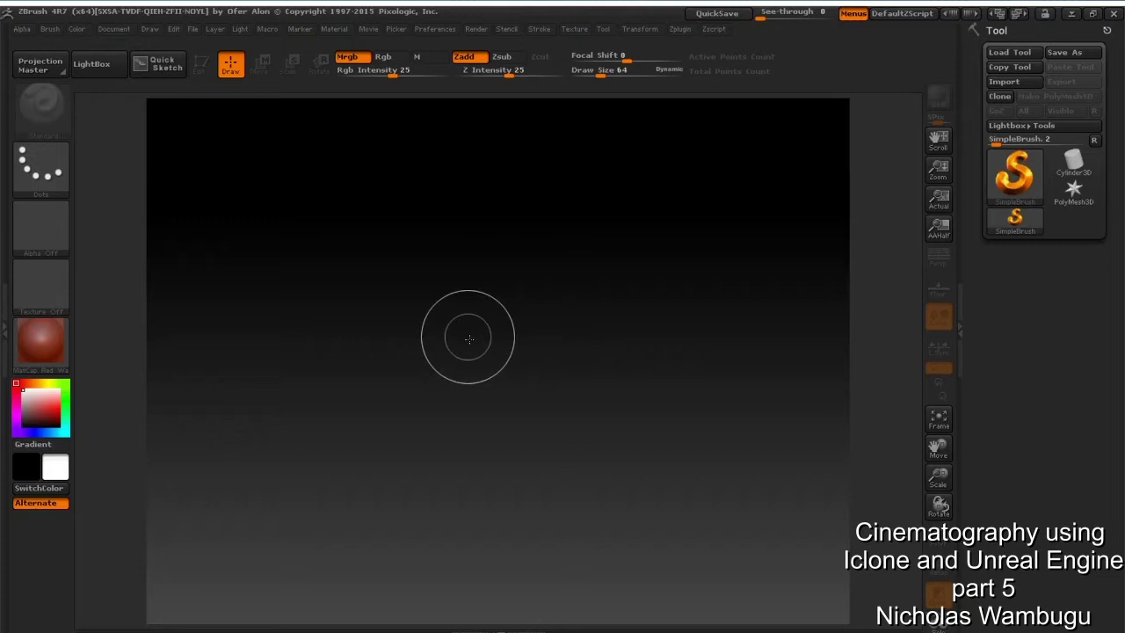
- Paint several freehand SimpleBrush strokes across the canvas and clear them
mouse_move(468, 339)
left_mouse_down()
mouse_move(515, 371)
mouse_move(562, 365)
mouse_move(632, 384)
mouse_move(686, 264)
mouse_move(360, 308)
mouse_move(627, 413)
mouse_move(555, 230)
mouse_move(274, 234)
mouse_move(340, 380)
mouse_move(562, 405)
mouse_move(650, 325)
left_mouse_up()
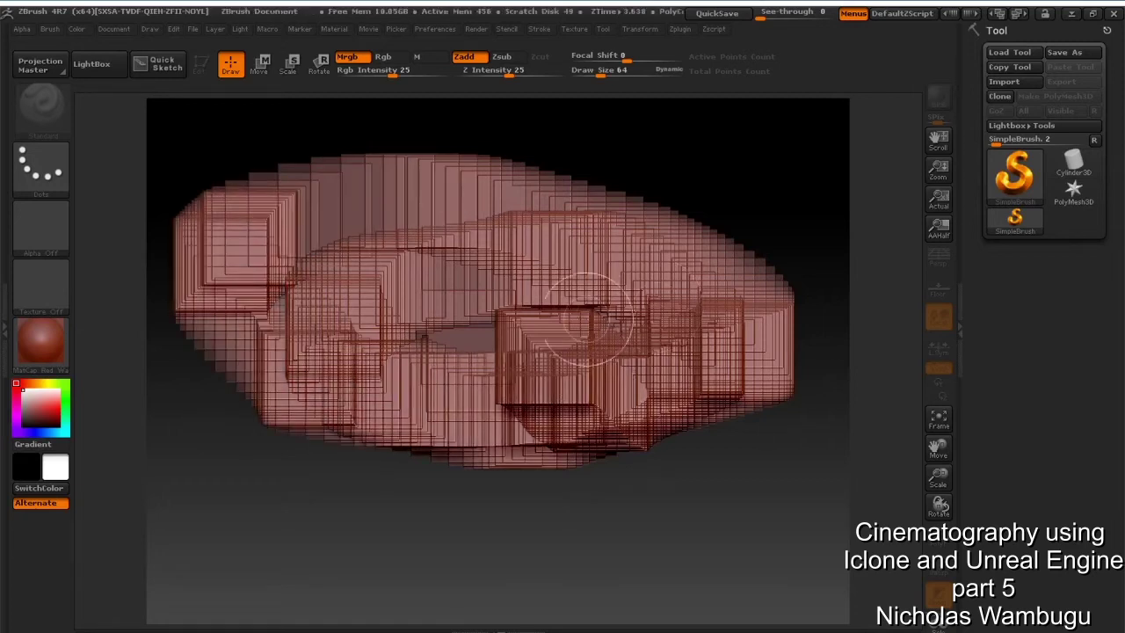
mouse_move(625, 190)
left_mouse_down()
mouse_move(720, 202)
mouse_move(756, 395)
mouse_move(395, 466)
left_mouse_up()
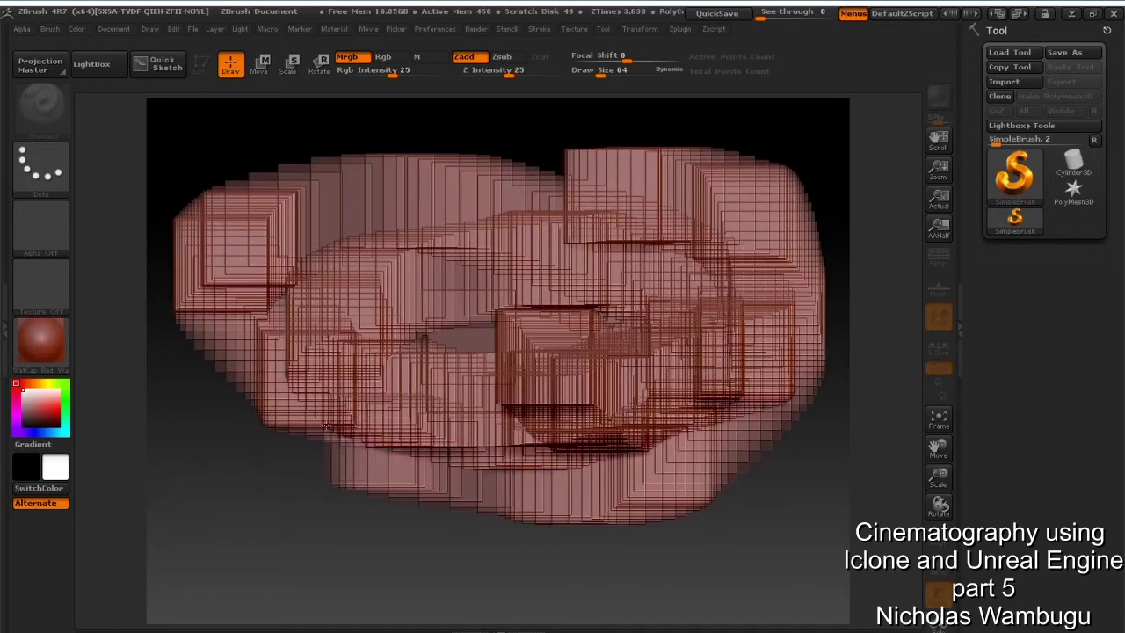
mouse_move(325, 425)
left_mouse_down()
mouse_move(203, 290)
mouse_move(325, 176)
mouse_move(589, 176)
mouse_move(615, 316)
mouse_move(453, 343)
left_mouse_up()
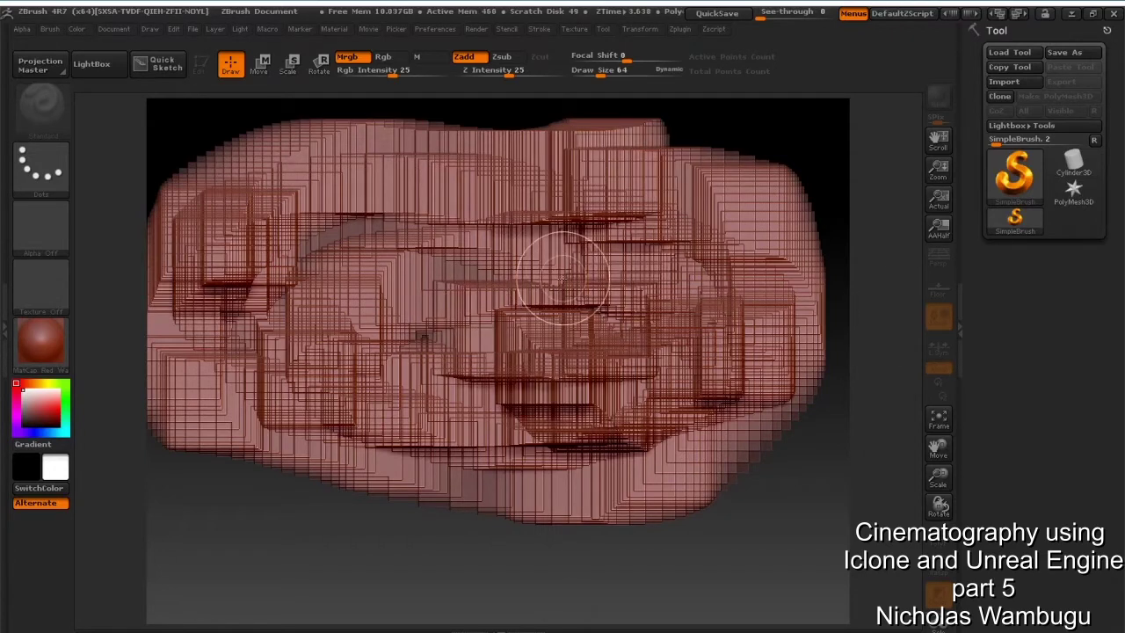
key("ctrl+n")
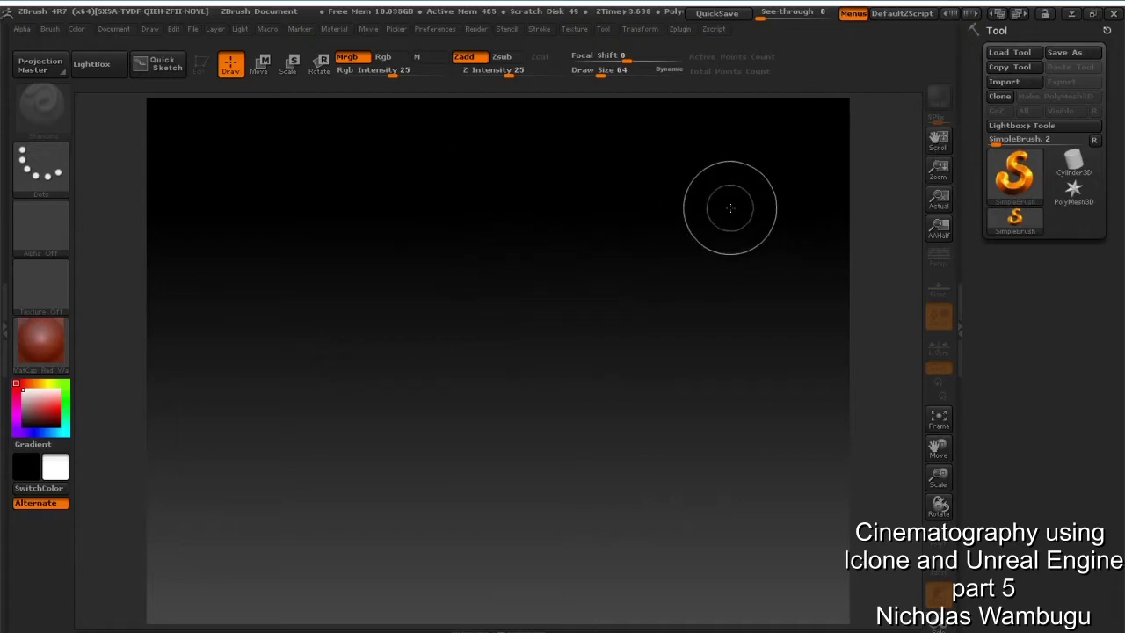
- Import the 3D mesh tutorialman.obj from the zbrushproject folder on the Desktop
left_click(1024, 83)
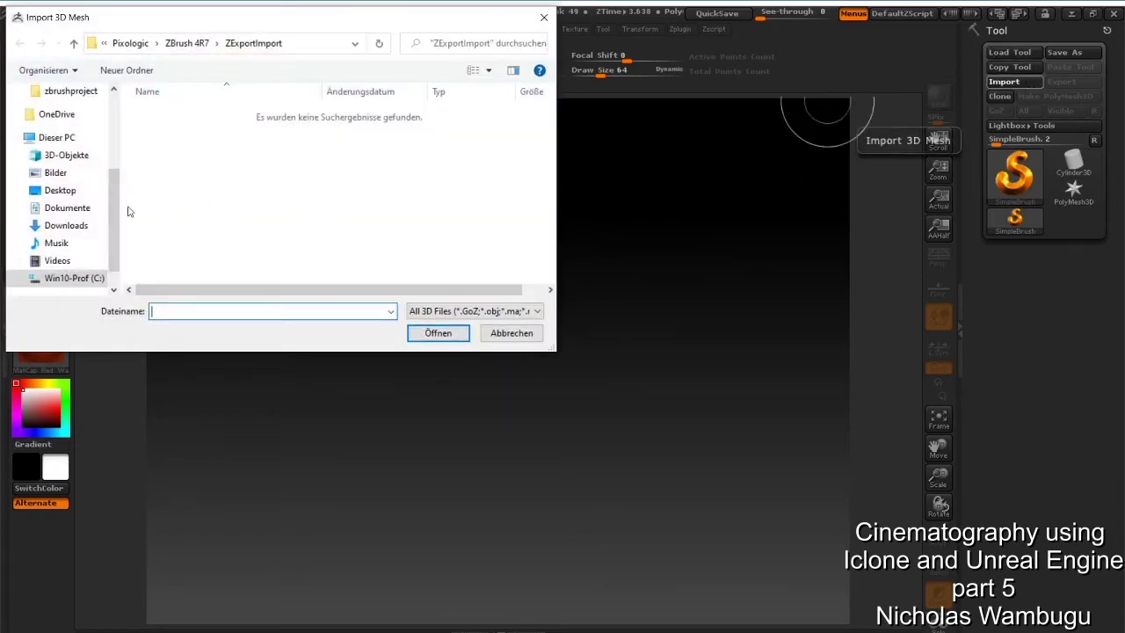
left_click(57, 196)
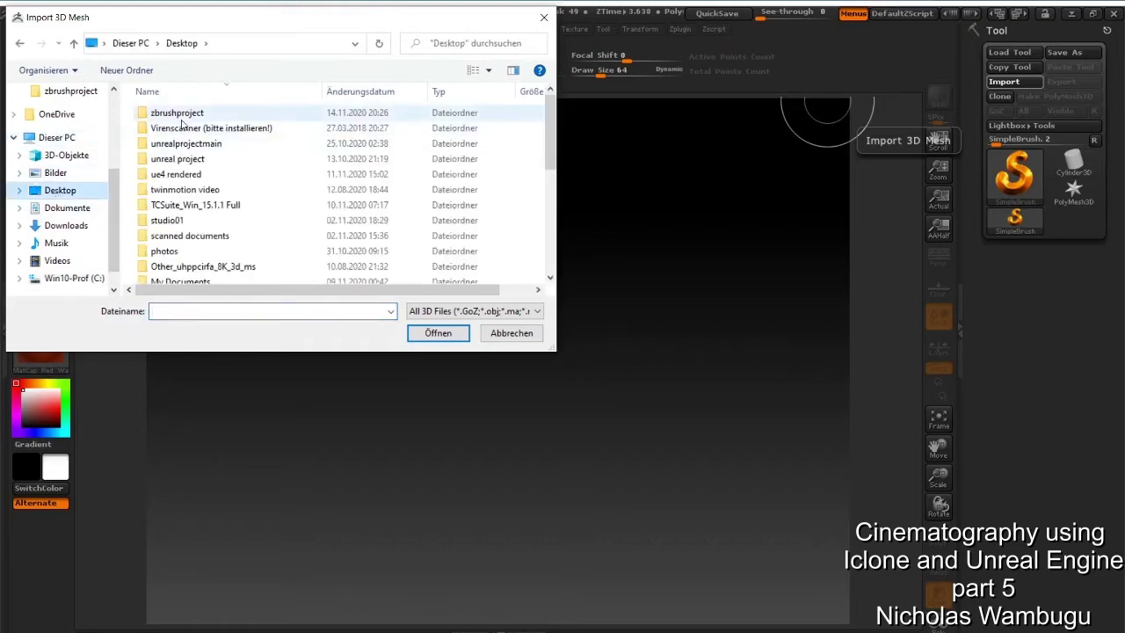
double_click(186, 116)
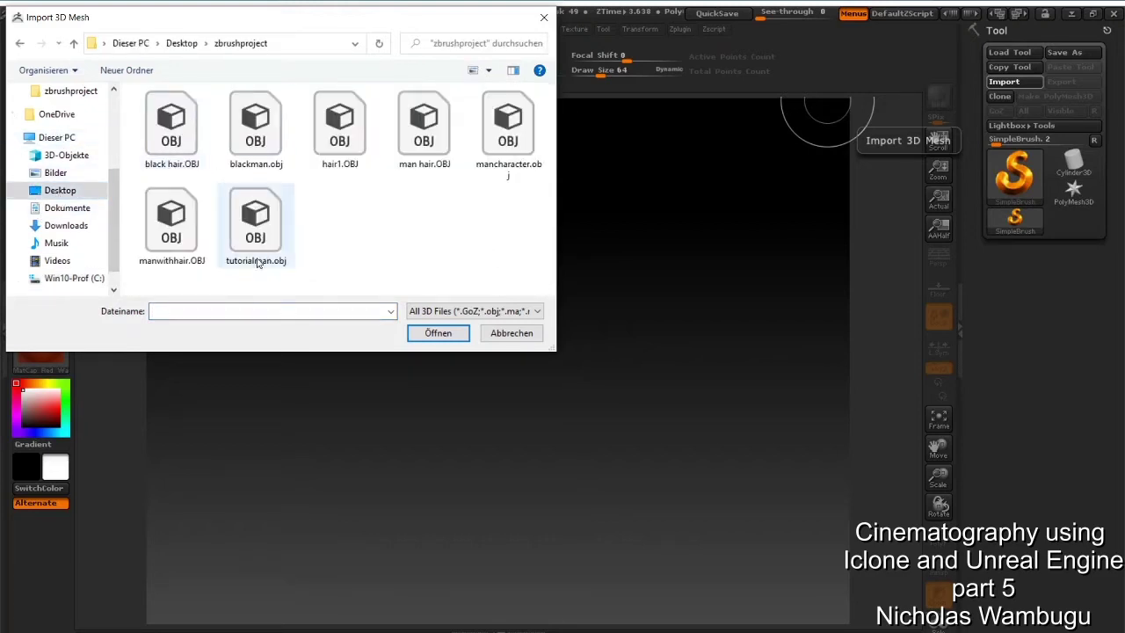
left_click(240, 235)
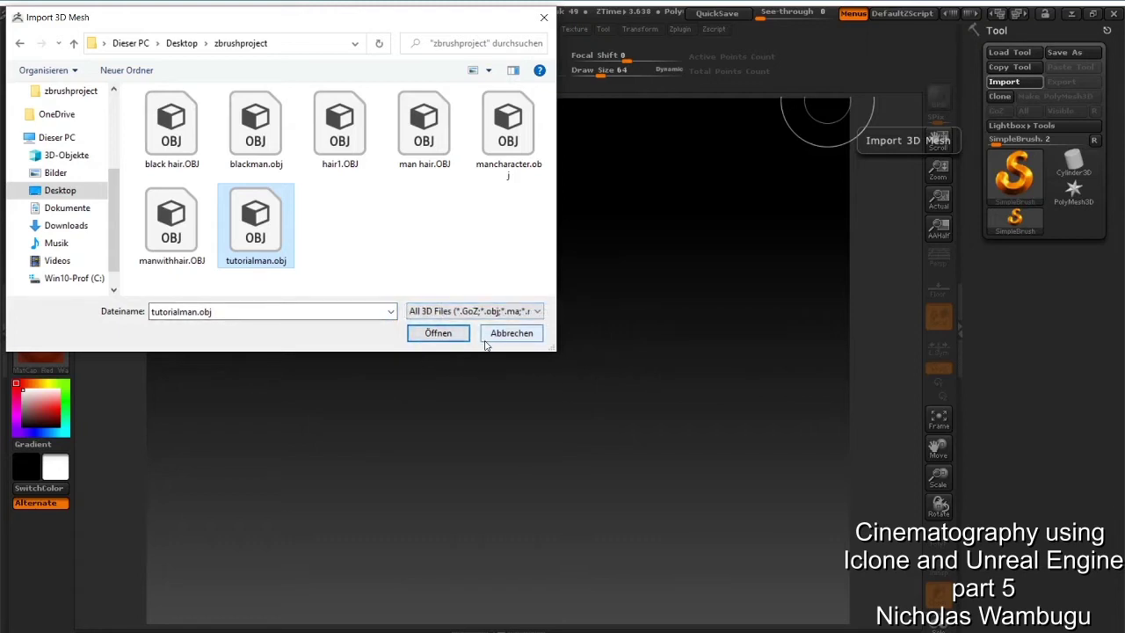
left_click(430, 335)
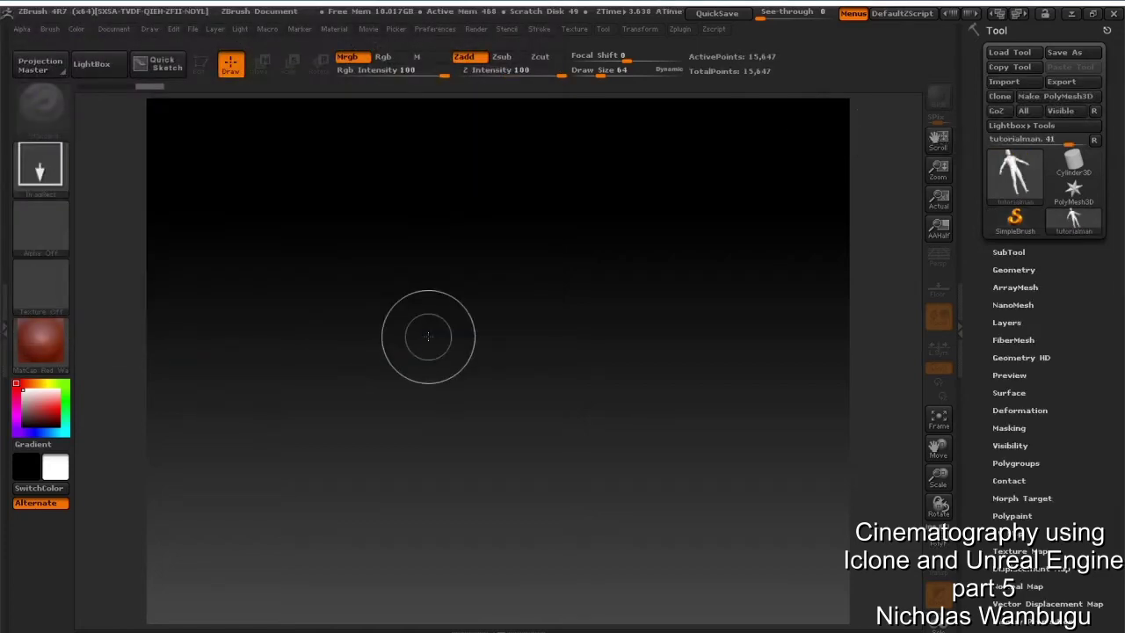
- Draw multiple copies of the tutorialman figure across the canvas and clear them all
mouse_move(998, 184)
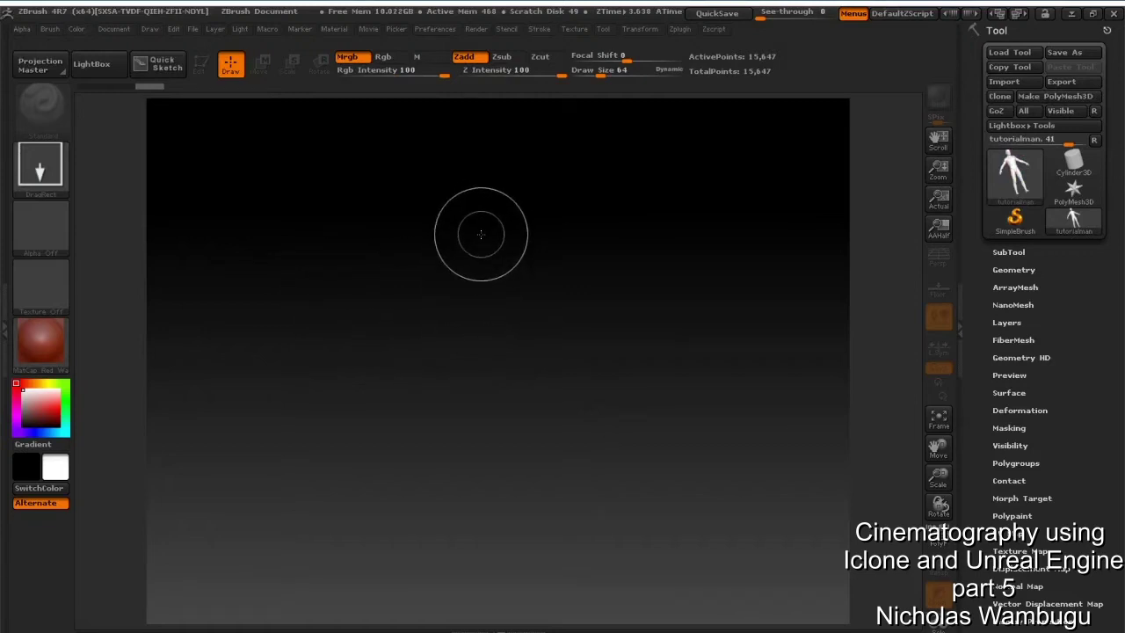
left_click_drag(480, 234, 476, 418)
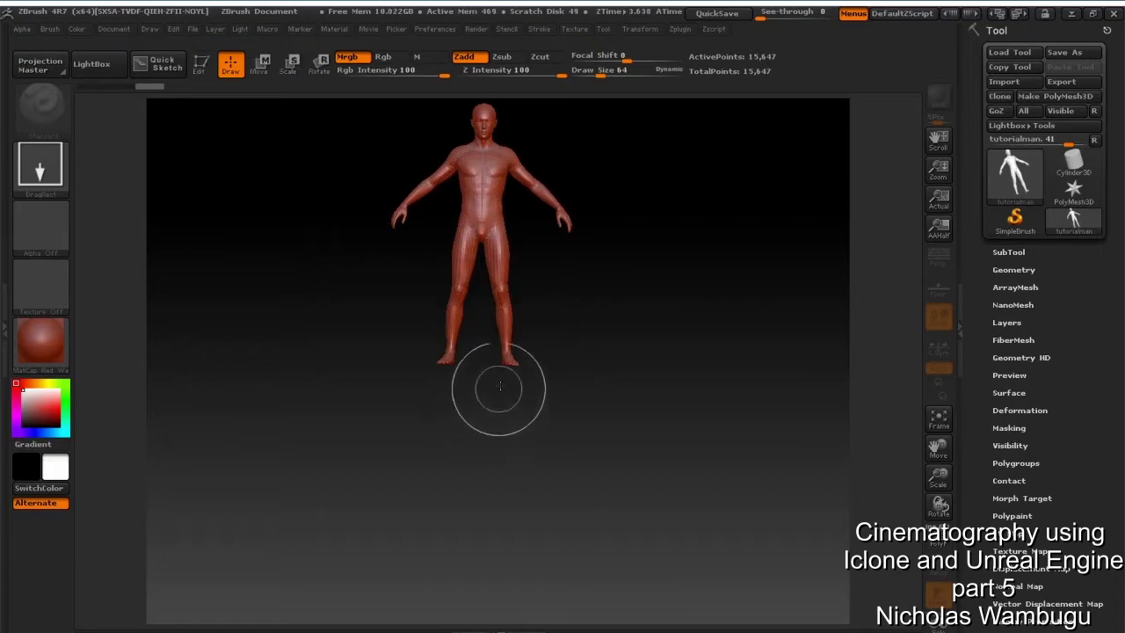
left_click_drag(571, 181, 547, 395)
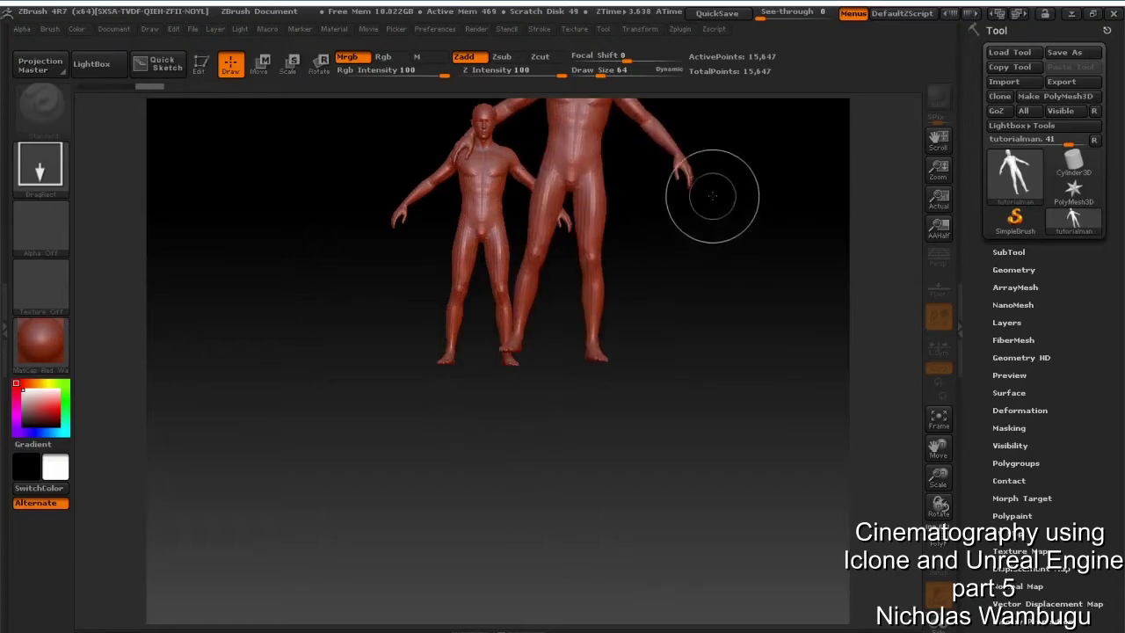
left_click_drag(709, 193, 646, 479)
mouse_move(264, 226)
left_mouse_down()
mouse_move(330, 331)
mouse_move(364, 532)
left_mouse_up()
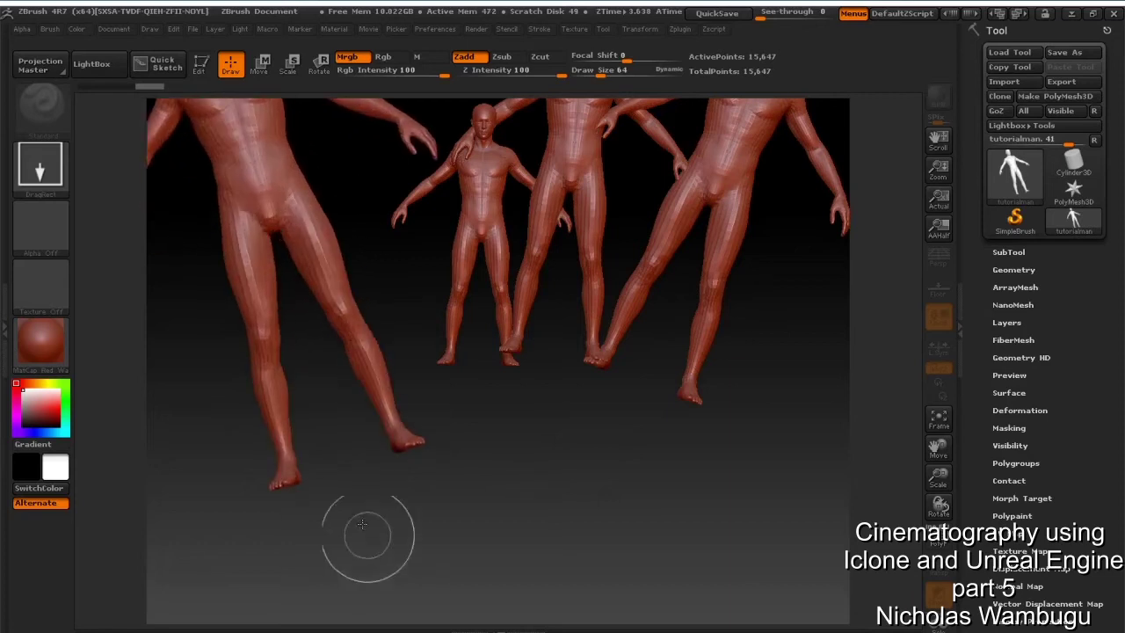
left_click_drag(414, 340, 526, 494)
left_click_drag(602, 302, 658, 555)
left_click_drag(783, 319, 729, 501)
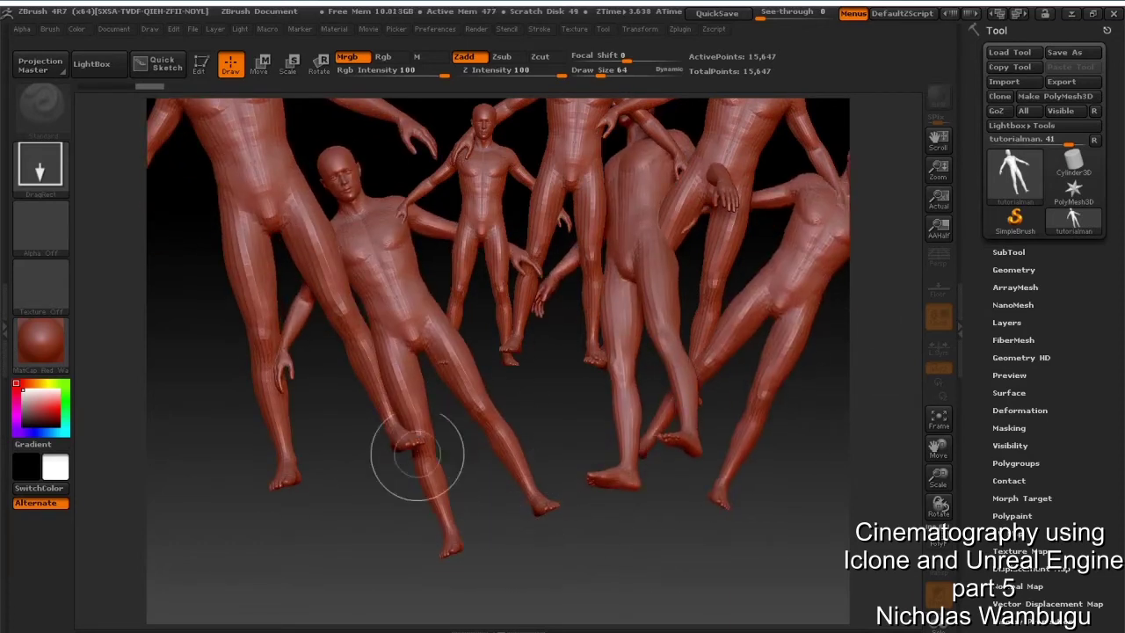
left_click_drag(510, 372, 571, 536)
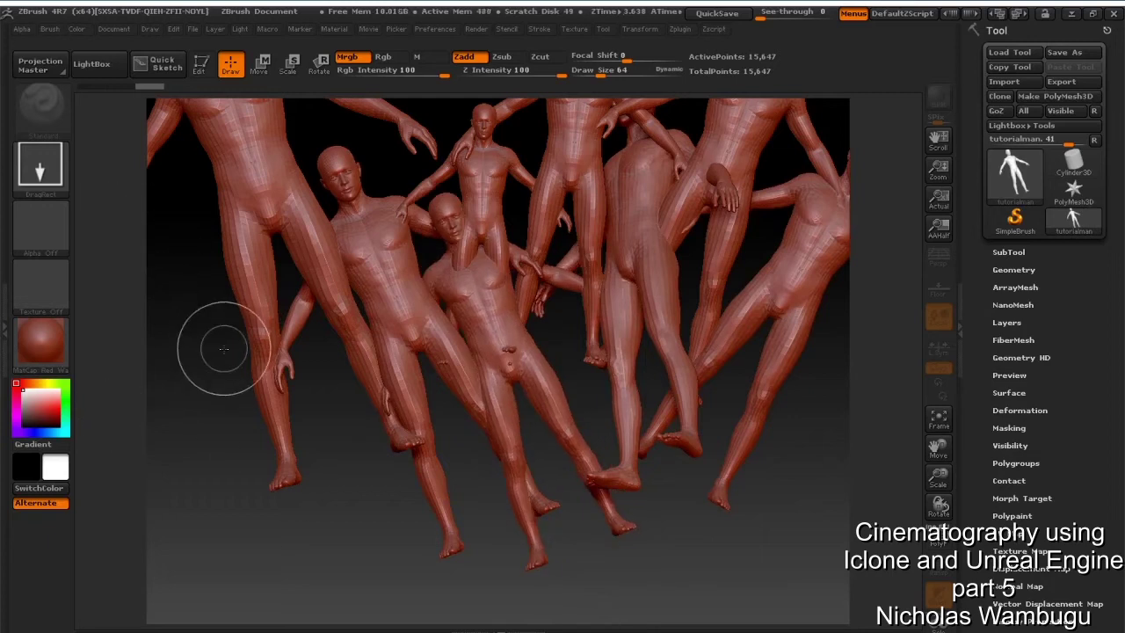
left_click_drag(221, 346, 386, 528)
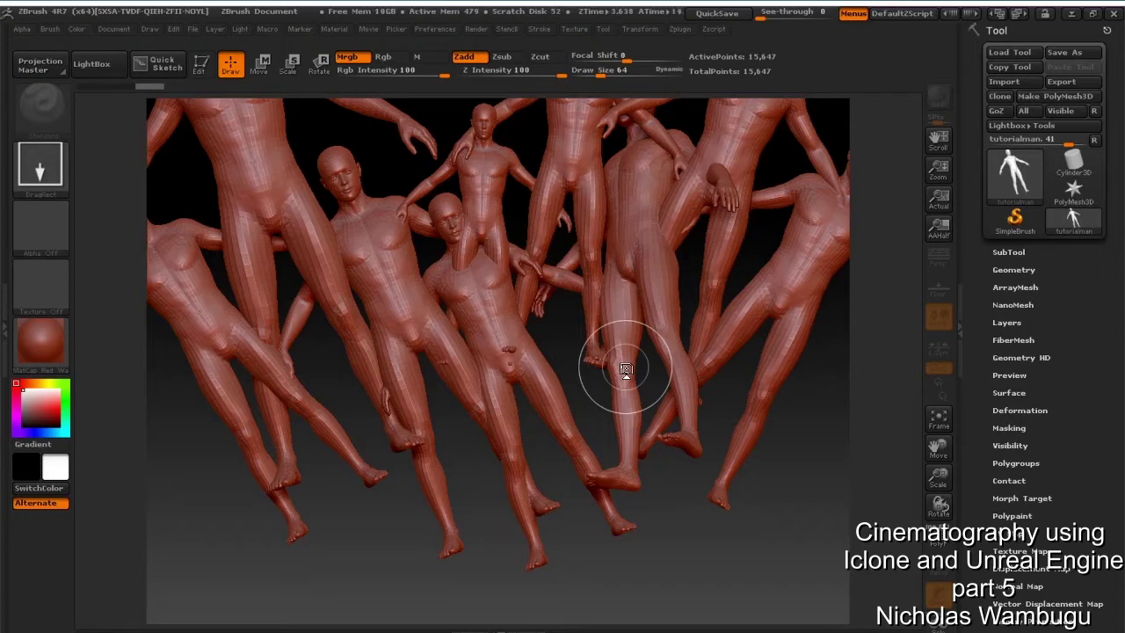
key("ctrl+n")
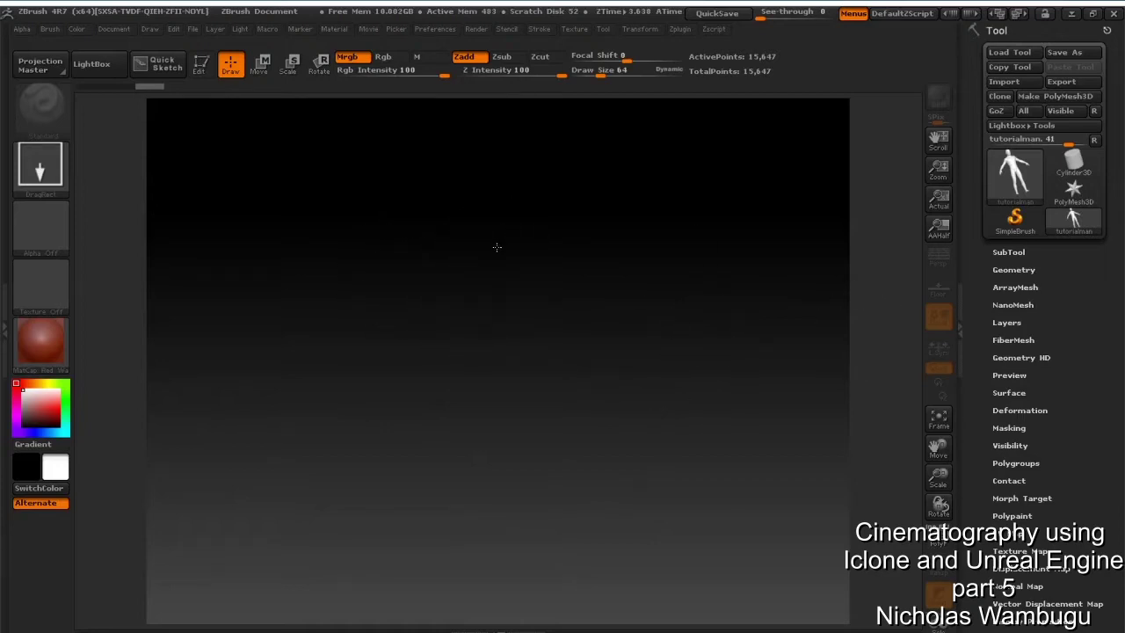
- Draw a single upright tutorialman figure on the canvas and turn on Edit mode for it
left_click_drag(494, 246, 514, 431)
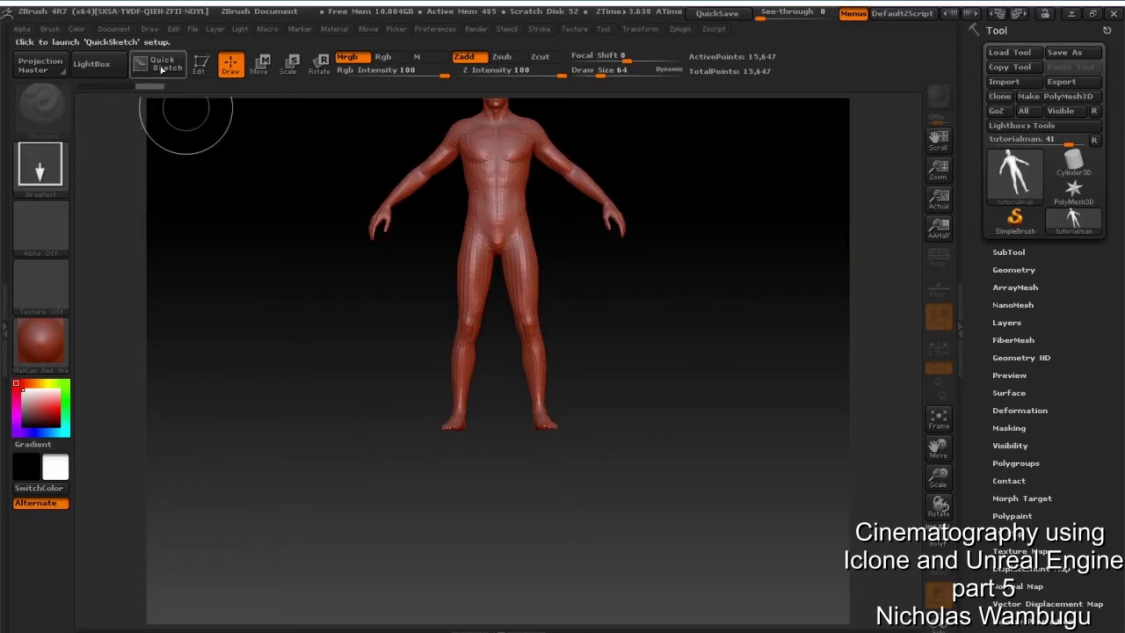
left_click(201, 64)
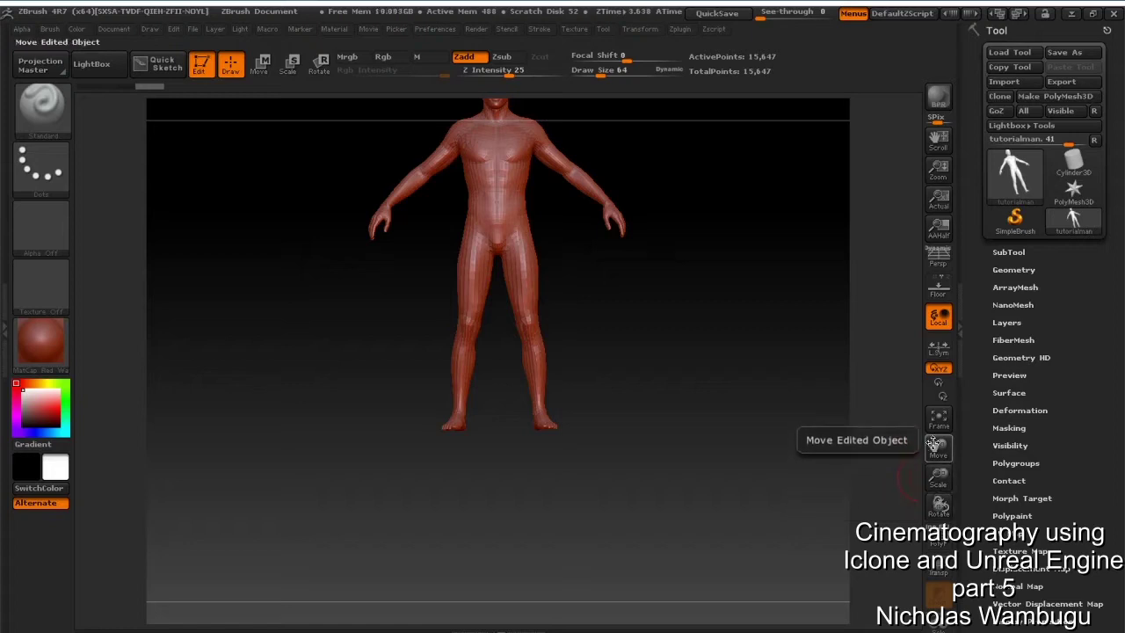
- Examine the figure's head and shoulders up close, tilted slightly from above
left_click_drag(938, 446, 946, 520)
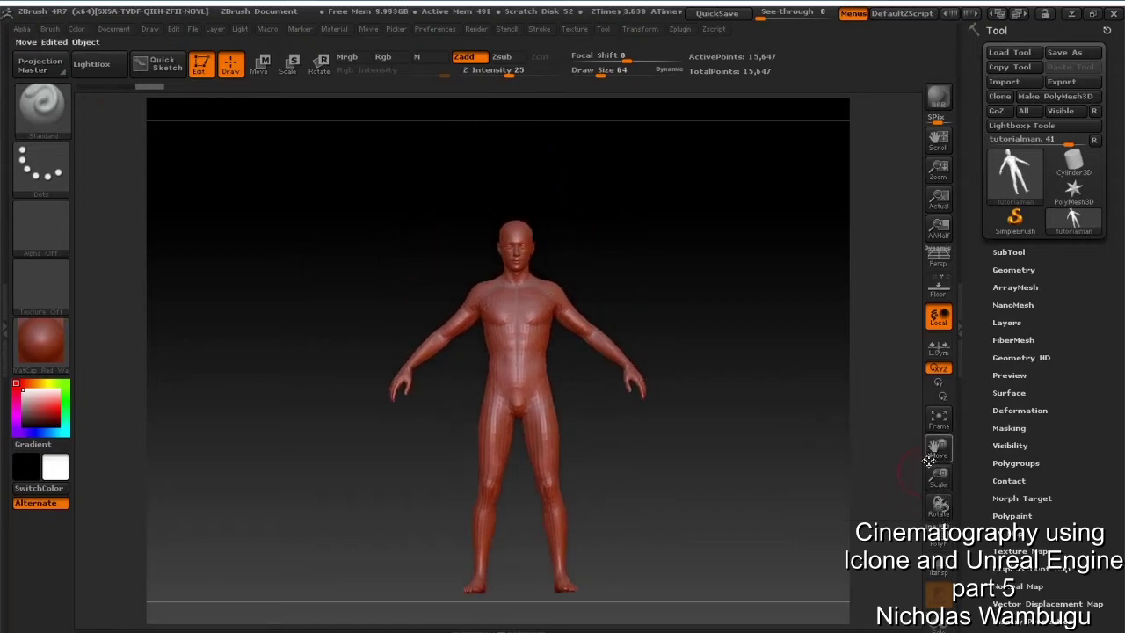
left_click_drag(939, 477, 940, 502)
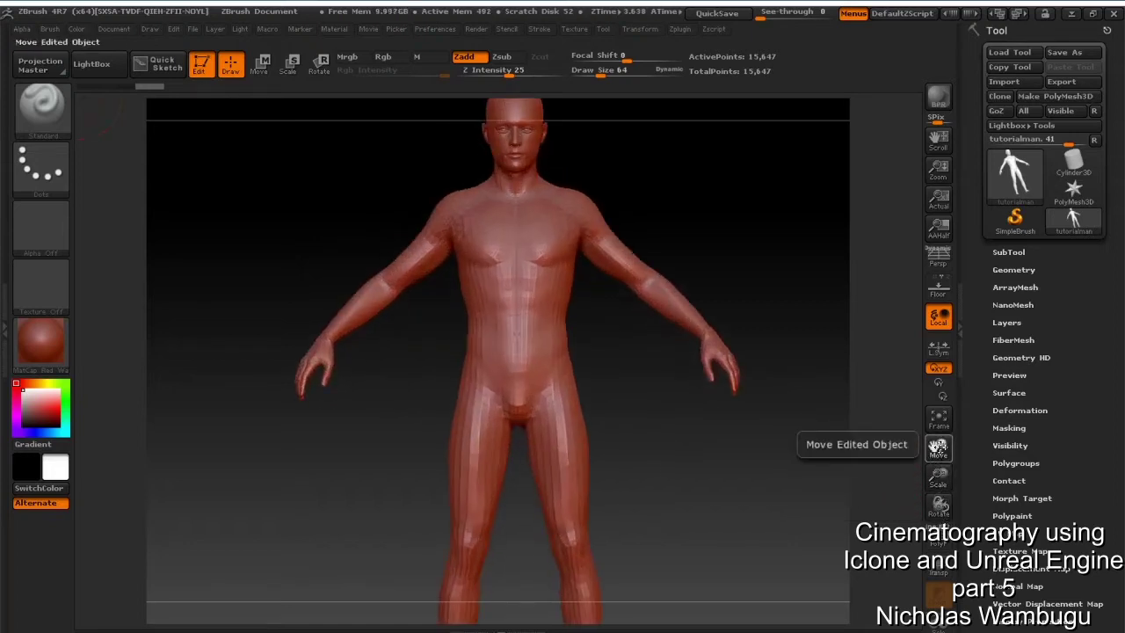
left_click_drag(938, 446, 940, 514)
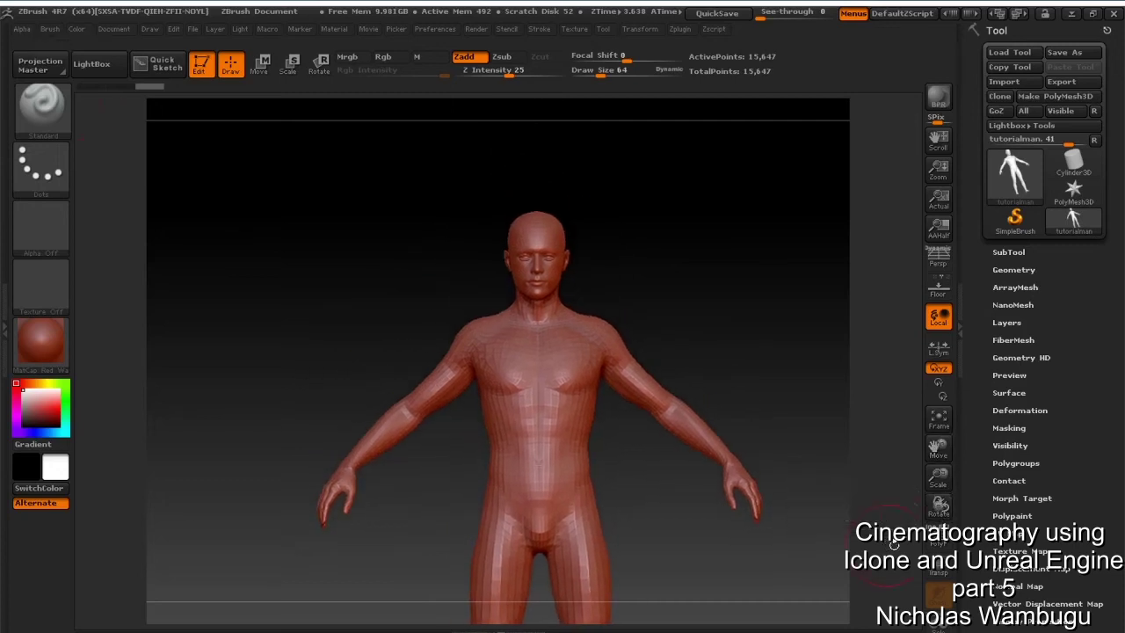
left_click_drag(938, 475, 944, 499)
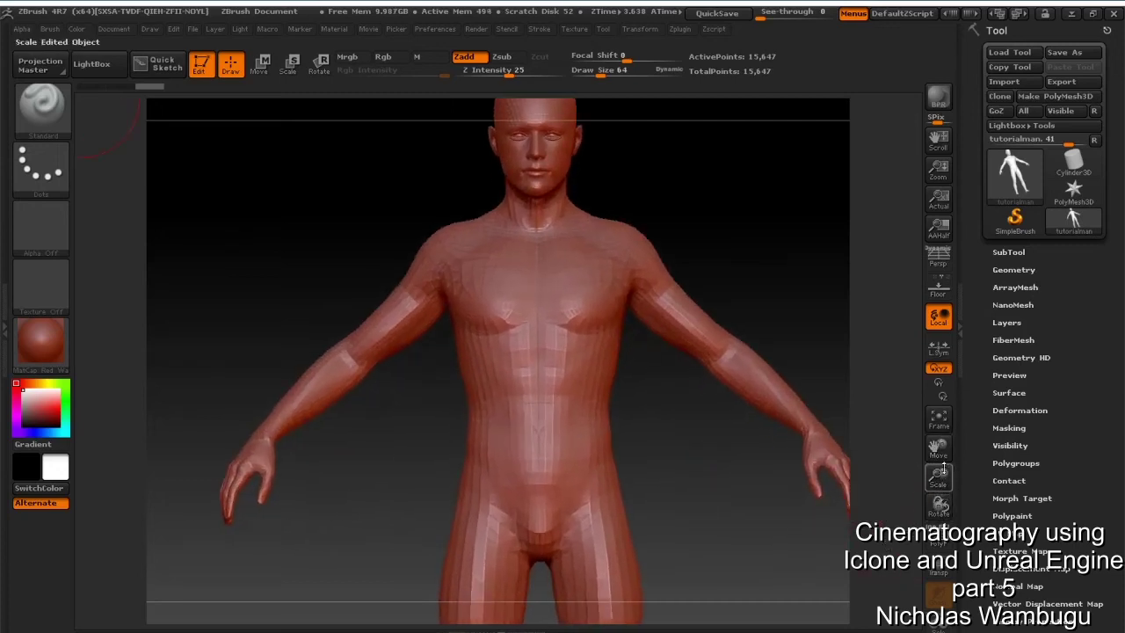
left_click_drag(939, 447, 939, 450)
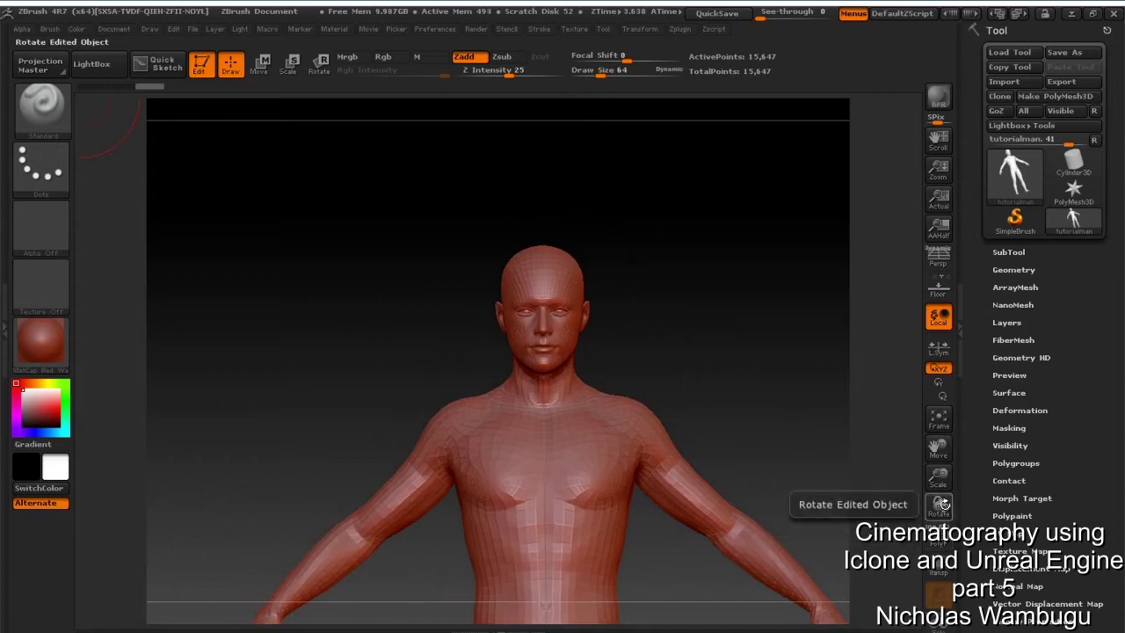
left_click_drag(938, 503, 939, 487)
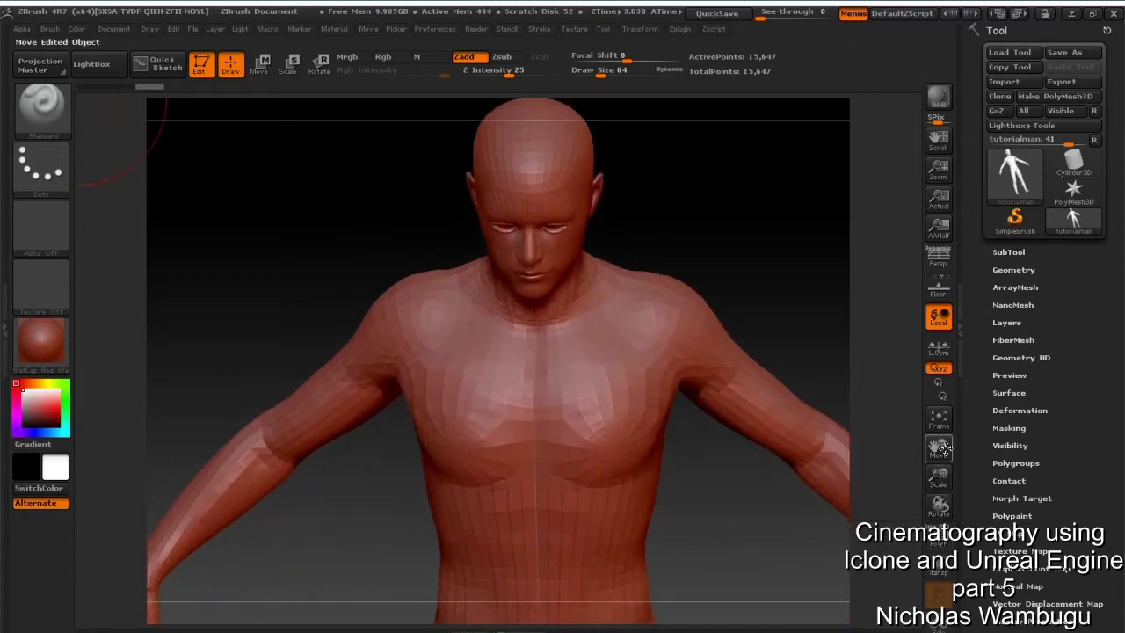
left_click_drag(939, 446, 944, 512)
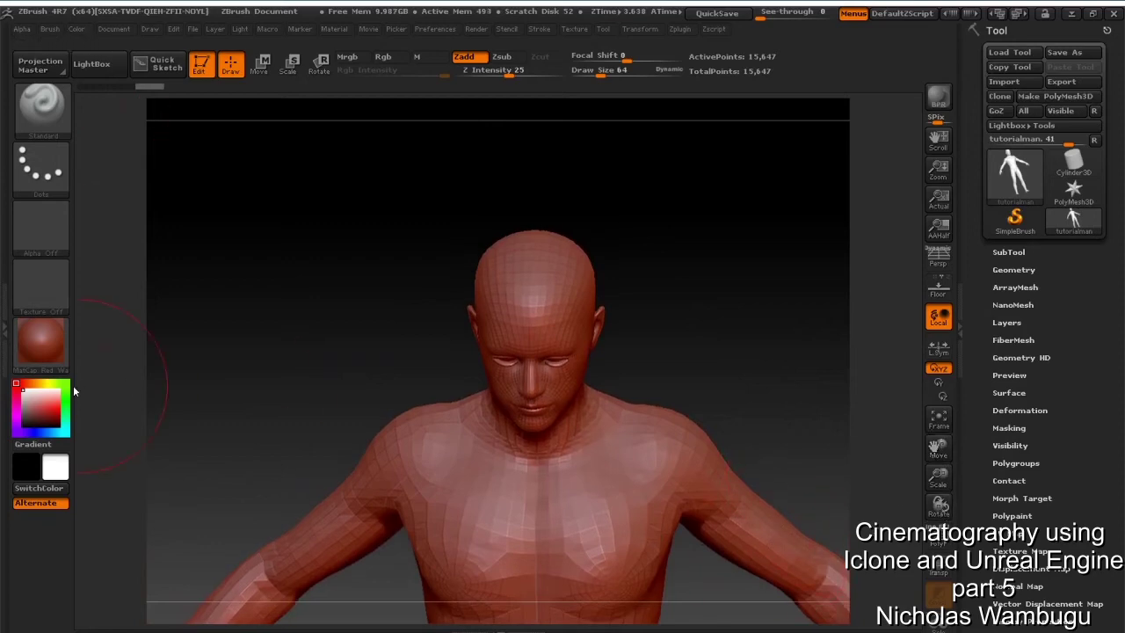
- Apply the MatCap Gray material to the figure and divide its mesh twice to reach subdivision level 3
left_click(48, 352)
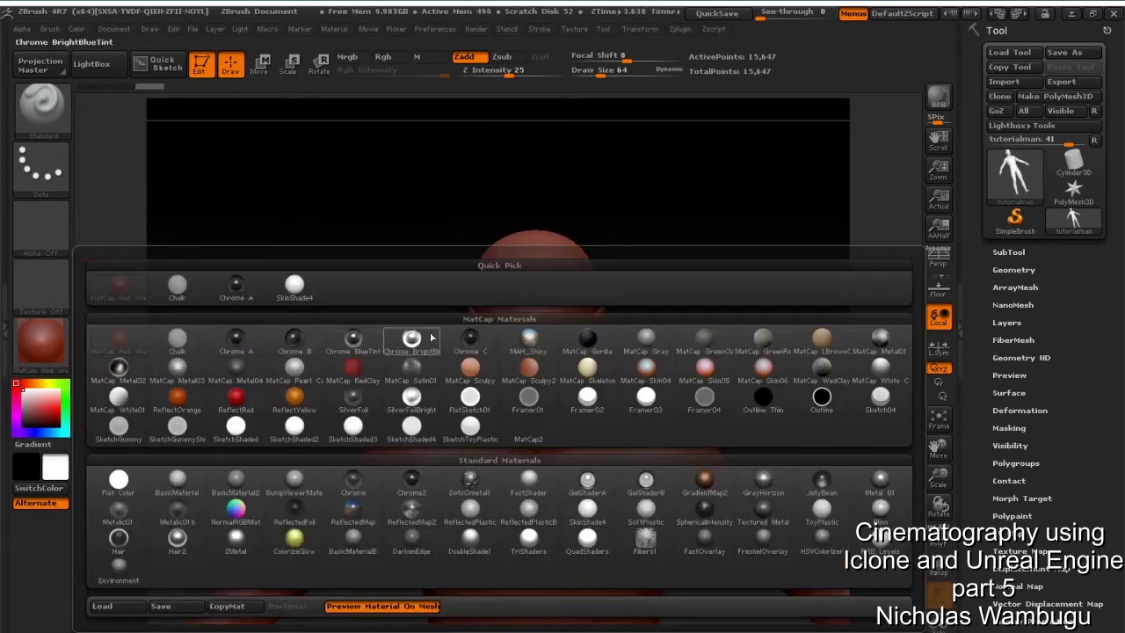
left_click(664, 338)
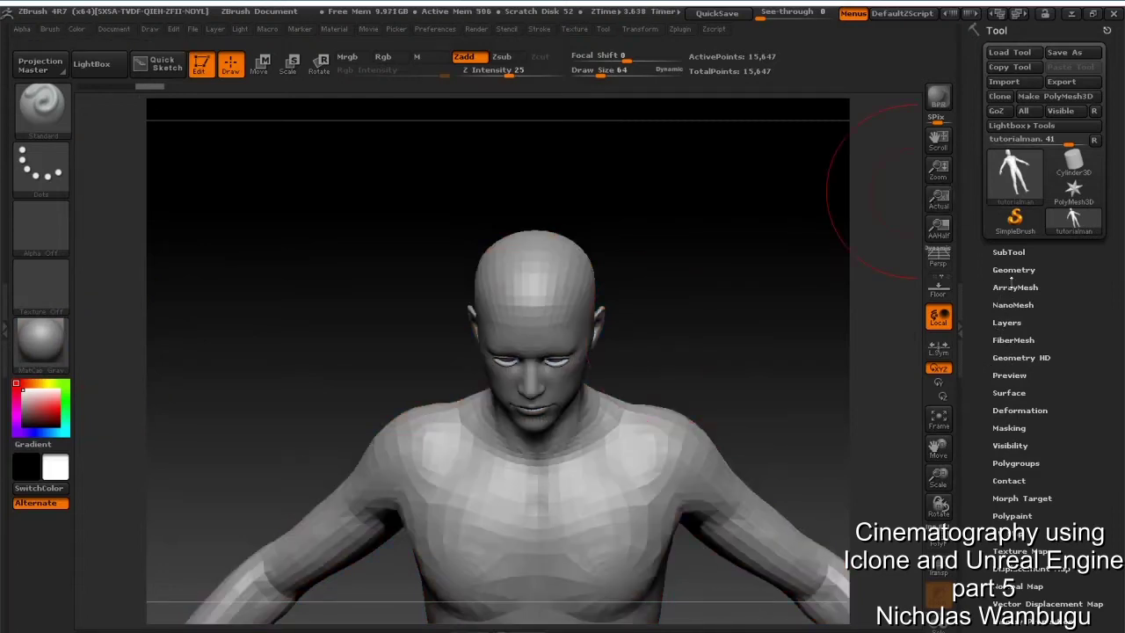
left_click(1013, 270)
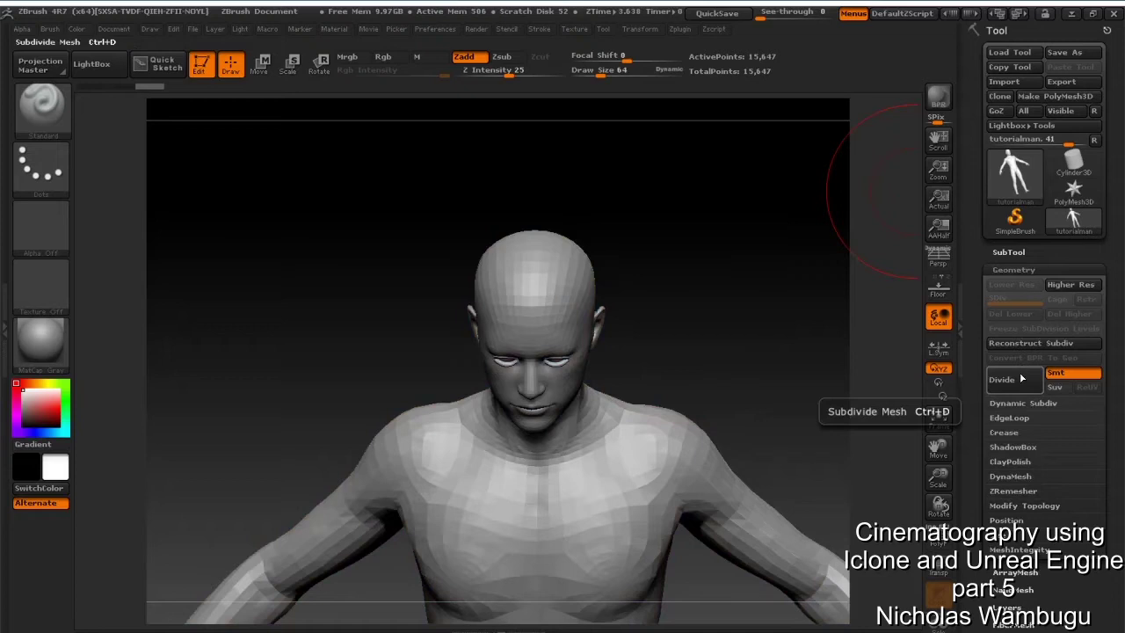
left_click(1002, 378)
left_click(1001, 379)
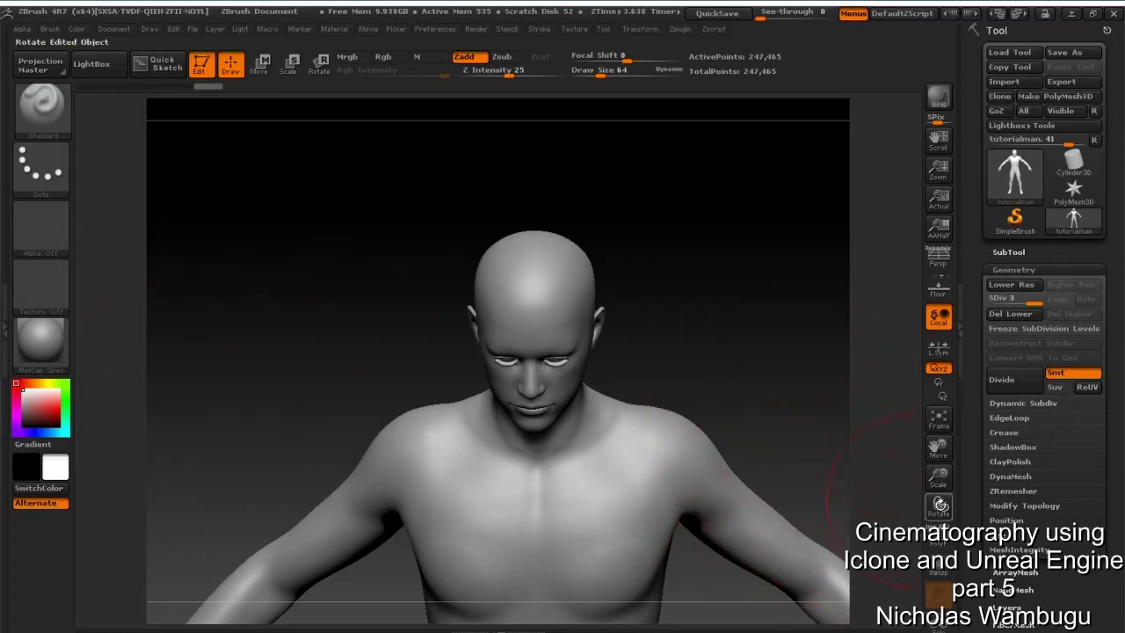
- Restrict view rotation to the Y axis and set the brush draw size to 9
left_click_drag(791, 477, 919, 456)
left_click_drag(938, 505, 958, 485)
left_click(939, 383)
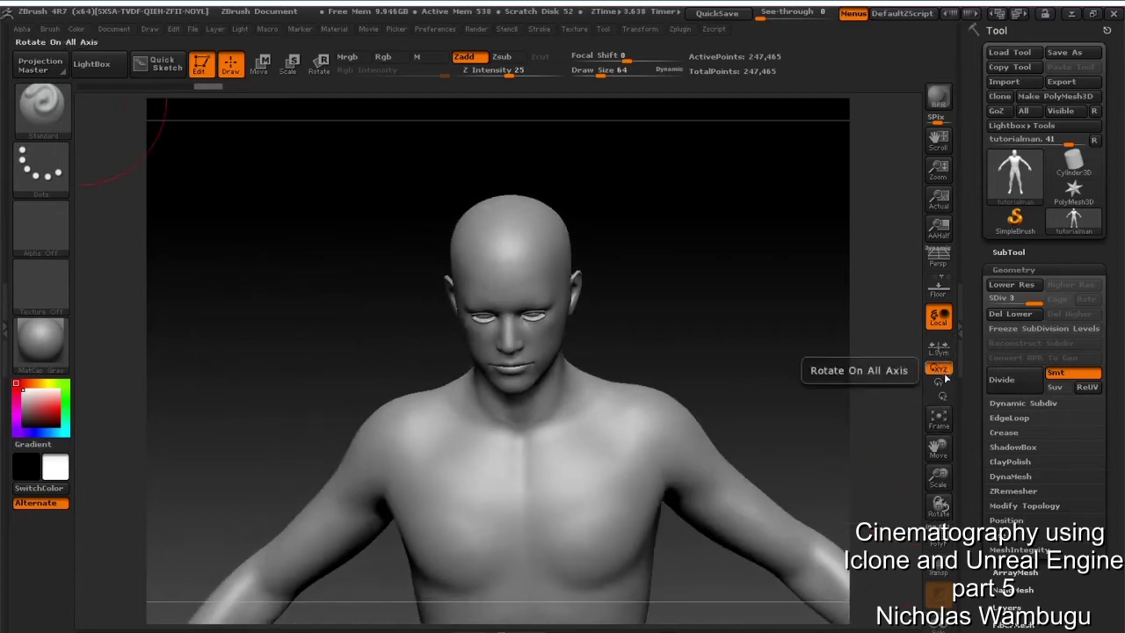
left_click_drag(938, 506, 896, 502)
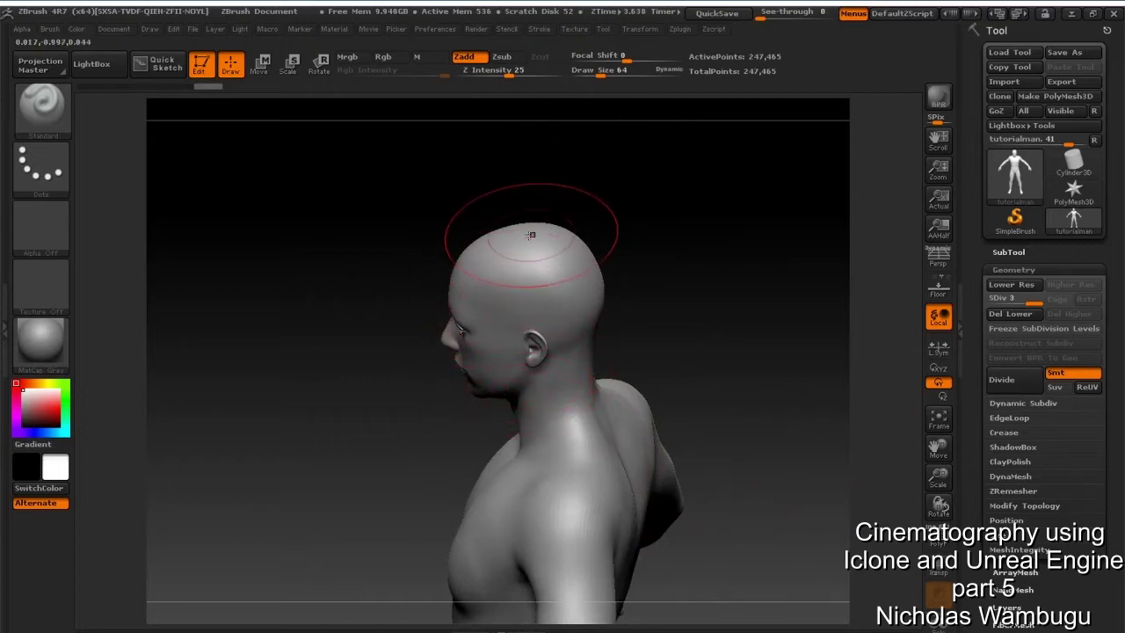
left_click_drag(599, 76, 588, 79)
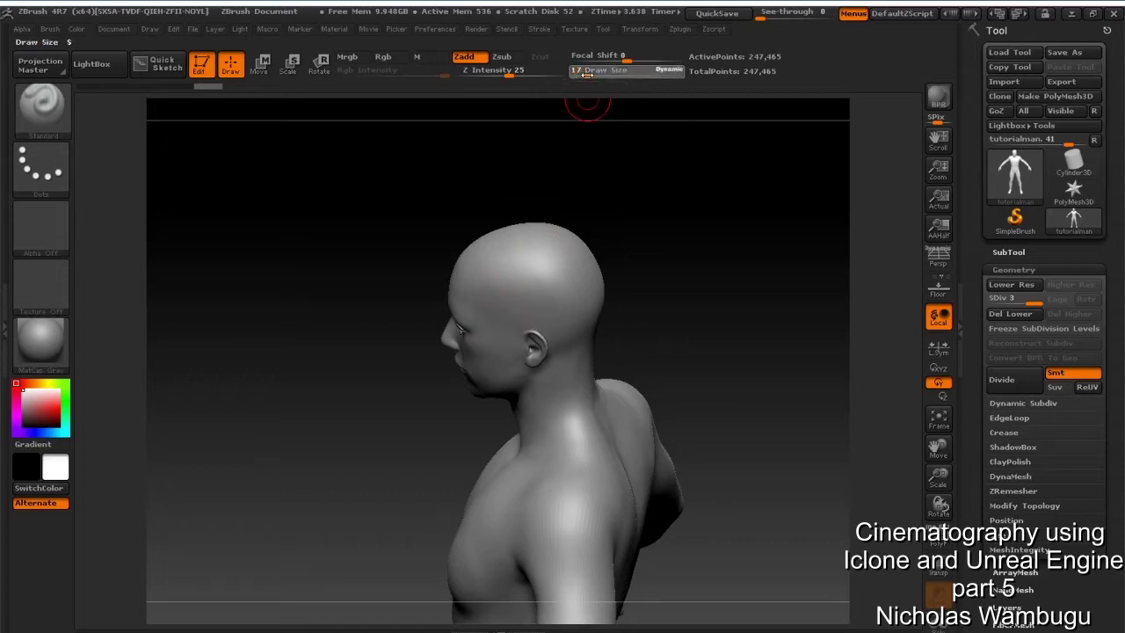
left_click_drag(587, 74, 582, 75)
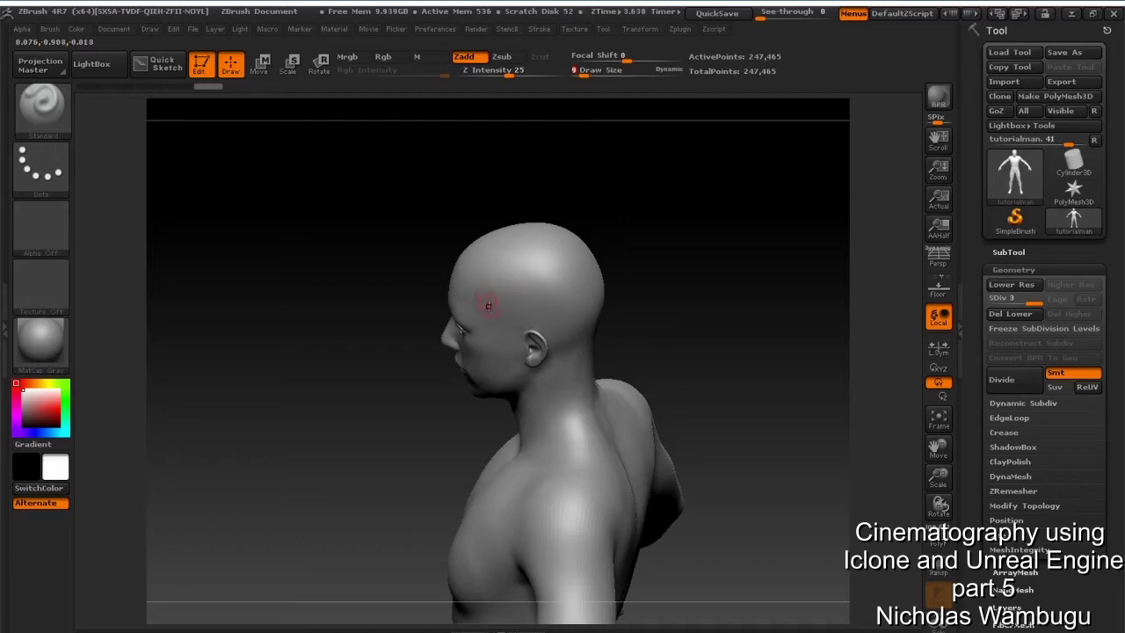
- Make MaskPen the active masking brush and acknowledge the note about it
left_click(42, 105)
left_click(237, 123)
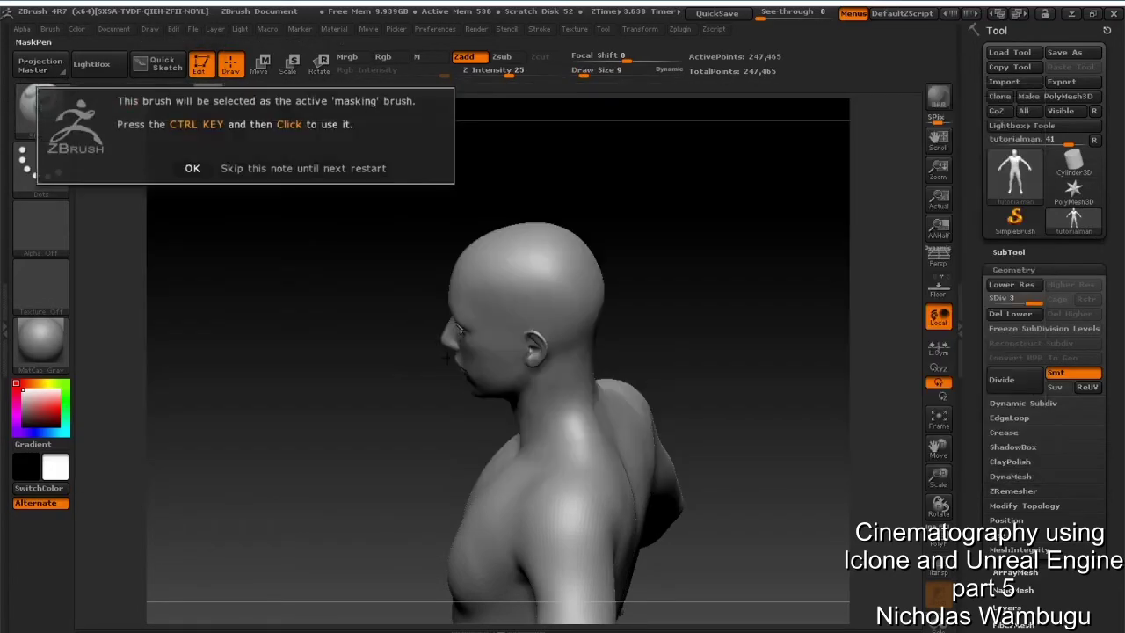
left_click(192, 167)
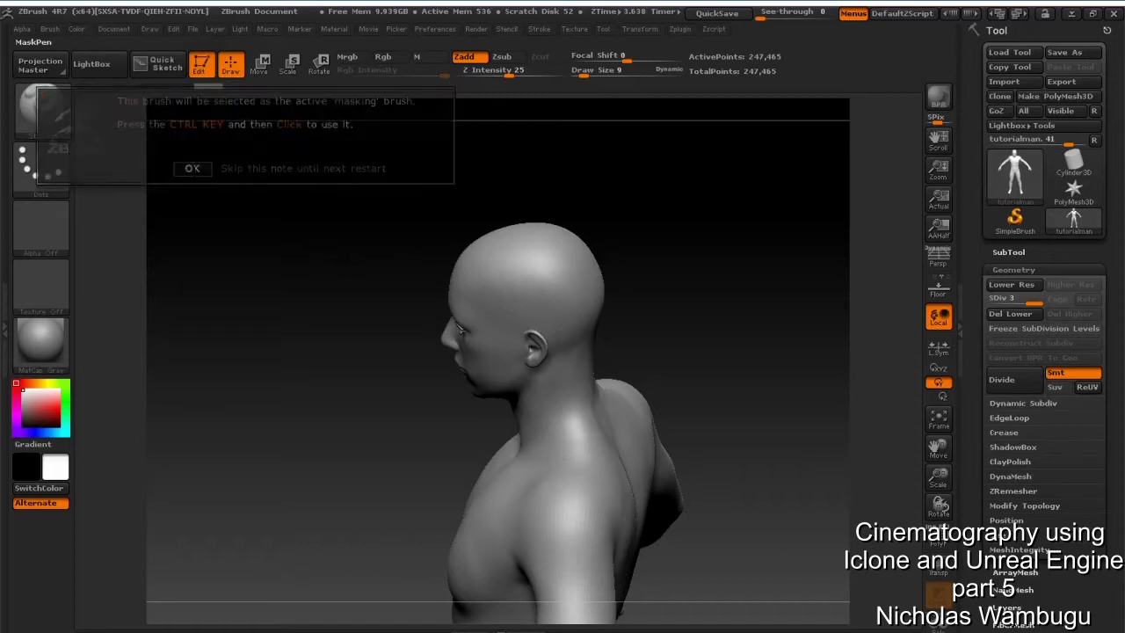
key("ctrl")
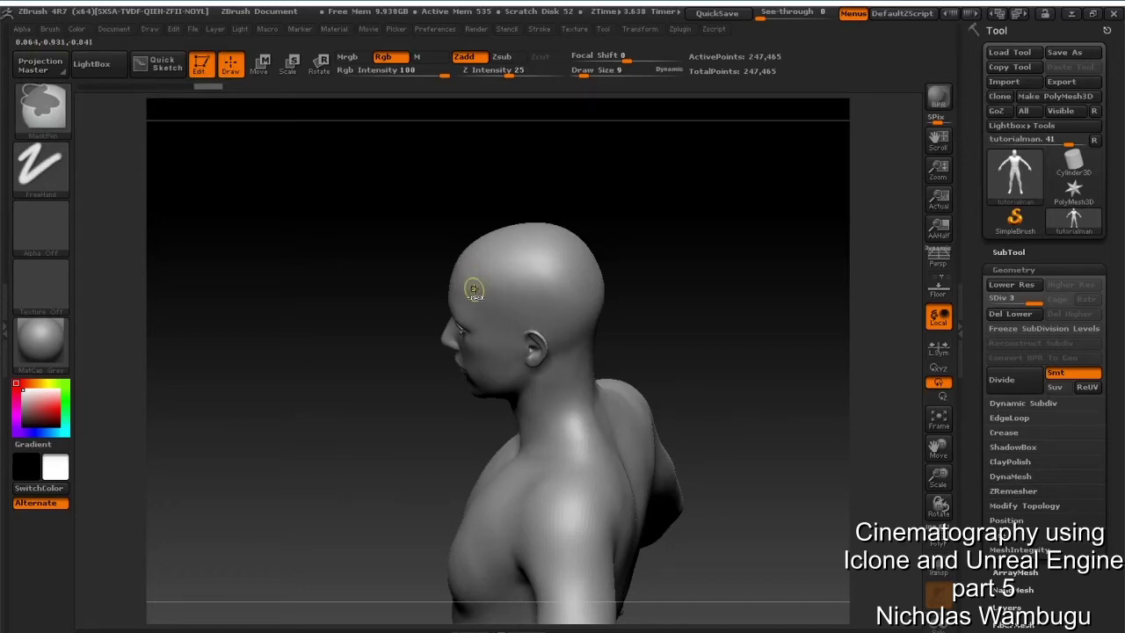
- Paint a mask outline along the figure's left hairline, from the temple around the ear to the nape
left_click(475, 291, "ctrl")
left_click_drag(483, 298, 483, 304, "ctrl")
left_click_drag(493, 330, 494, 340, "ctrl")
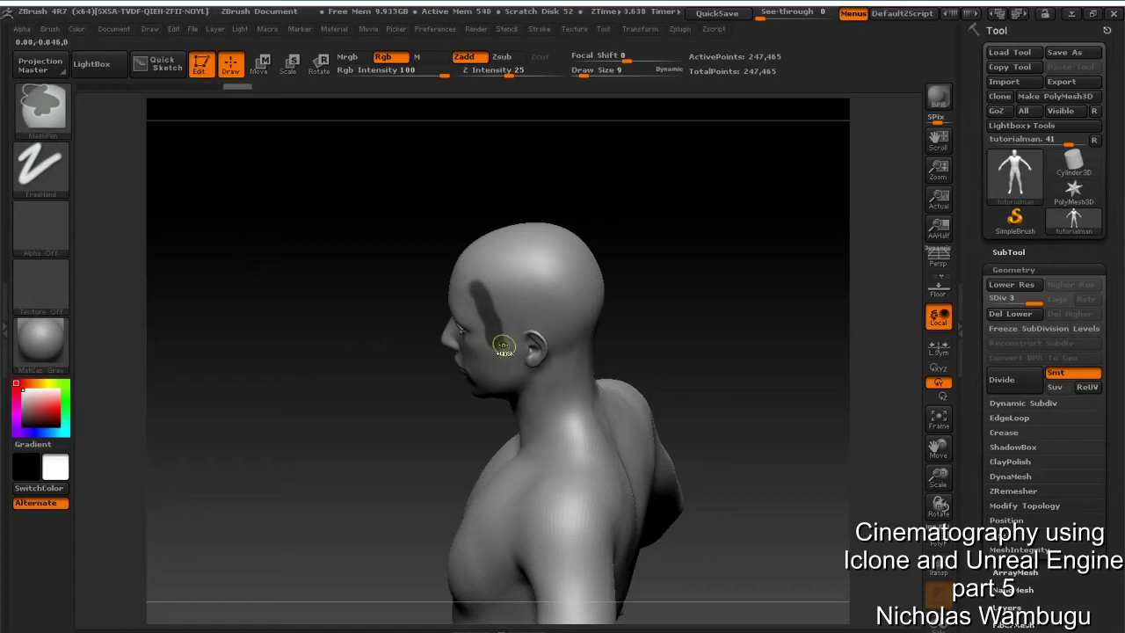
left_click_drag(496, 341, 549, 320, "ctrl")
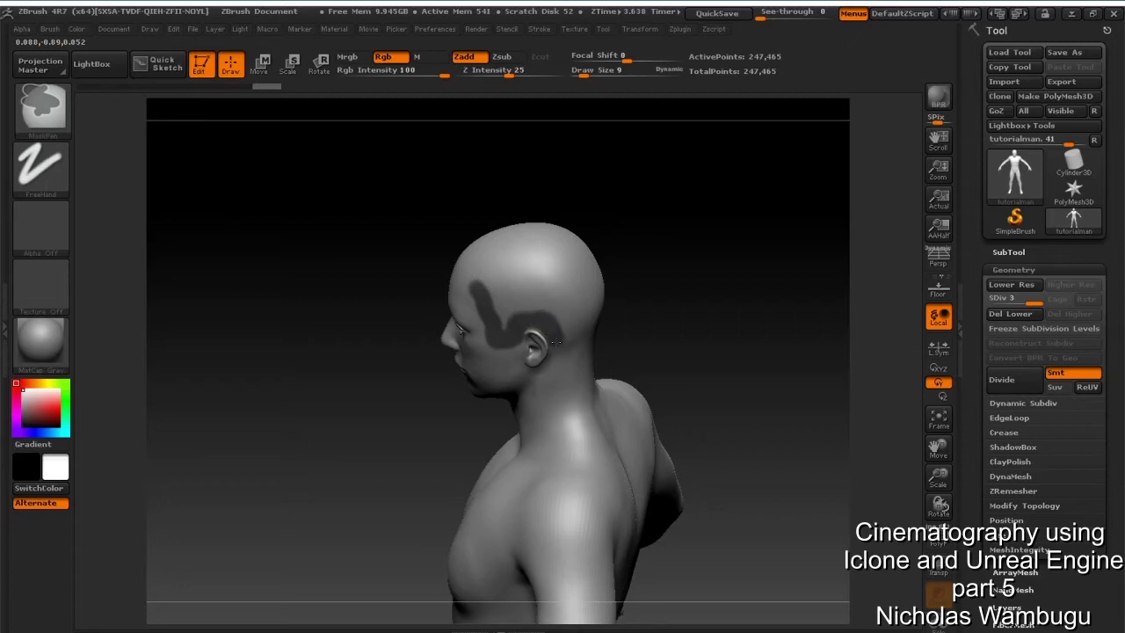
left_click_drag(560, 356, 594, 352, "ctrl")
- Fill the left side of the scalp above the hairline outline with mask, up to the crown and back of the head
mouse_move(586, 254)
left_mouse_down("ctrl")
mouse_move(556, 234)
mouse_move(504, 254)
mouse_move(481, 290)
mouse_move(487, 308)
mouse_move(505, 271)
mouse_move(499, 303)
left_mouse_up("ctrl")
mouse_move(508, 261)
left_mouse_down("ctrl")
mouse_move(505, 341)
mouse_move(519, 253)
mouse_move(522, 310)
mouse_move(532, 246)
mouse_move(543, 298)
mouse_move(529, 310)
mouse_move(568, 332)
mouse_move(544, 286)
mouse_move(533, 290)
mouse_move(547, 239)
mouse_move(560, 309)
left_mouse_up("ctrl")
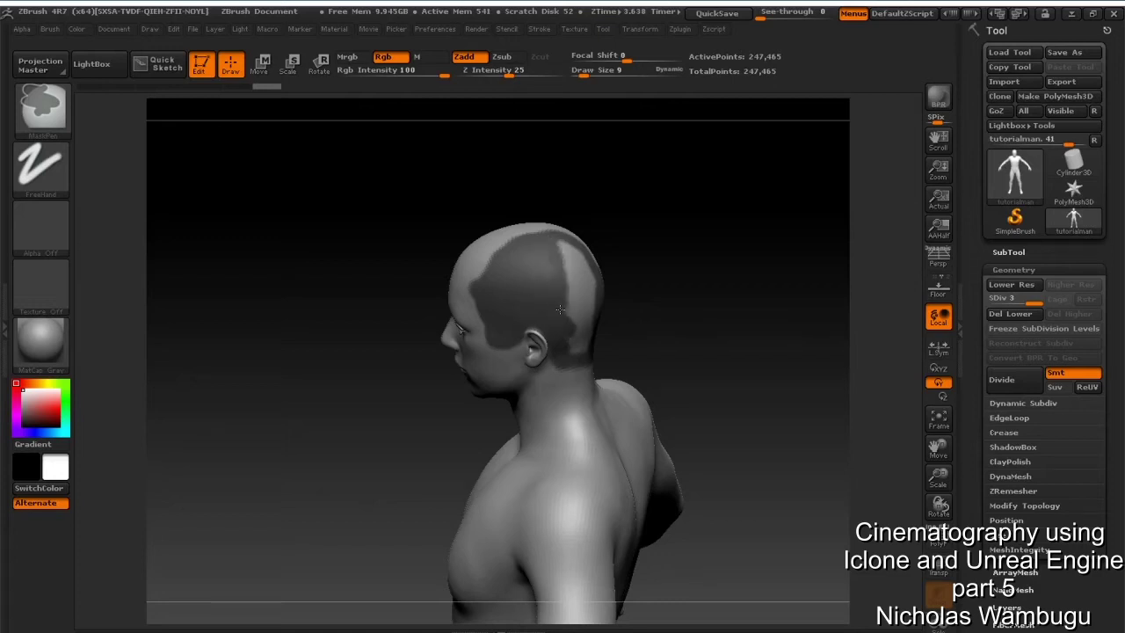
mouse_move(549, 239)
left_mouse_down("ctrl")
mouse_move(572, 283)
mouse_move(568, 326)
left_mouse_up("ctrl")
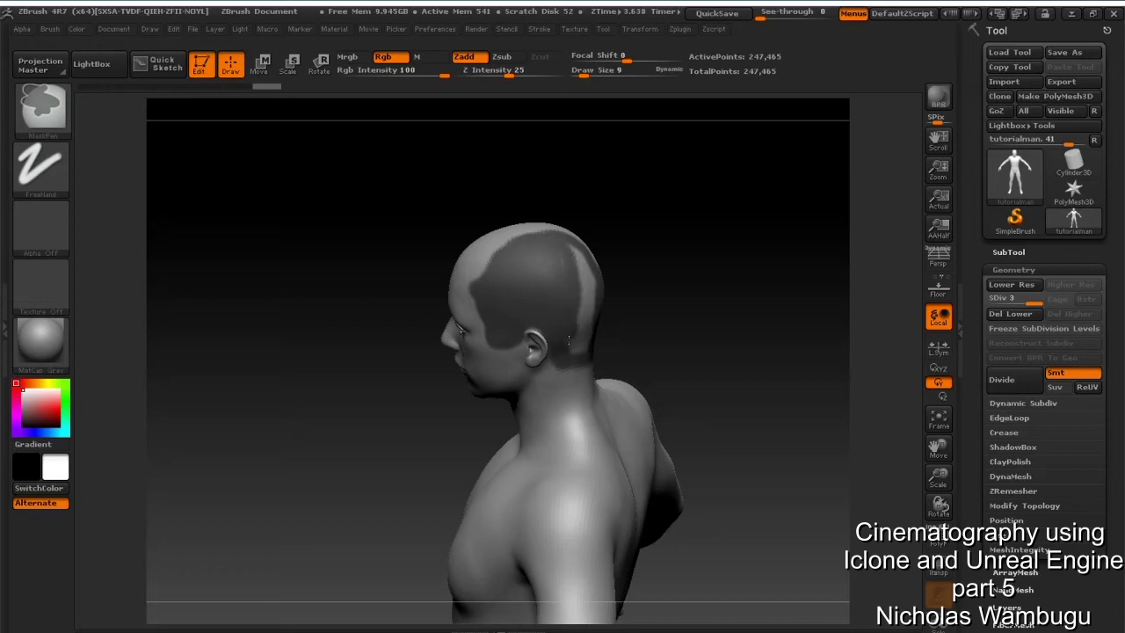
mouse_move(564, 236)
left_mouse_down("ctrl")
mouse_move(582, 281)
mouse_move(579, 335)
left_mouse_up("ctrl")
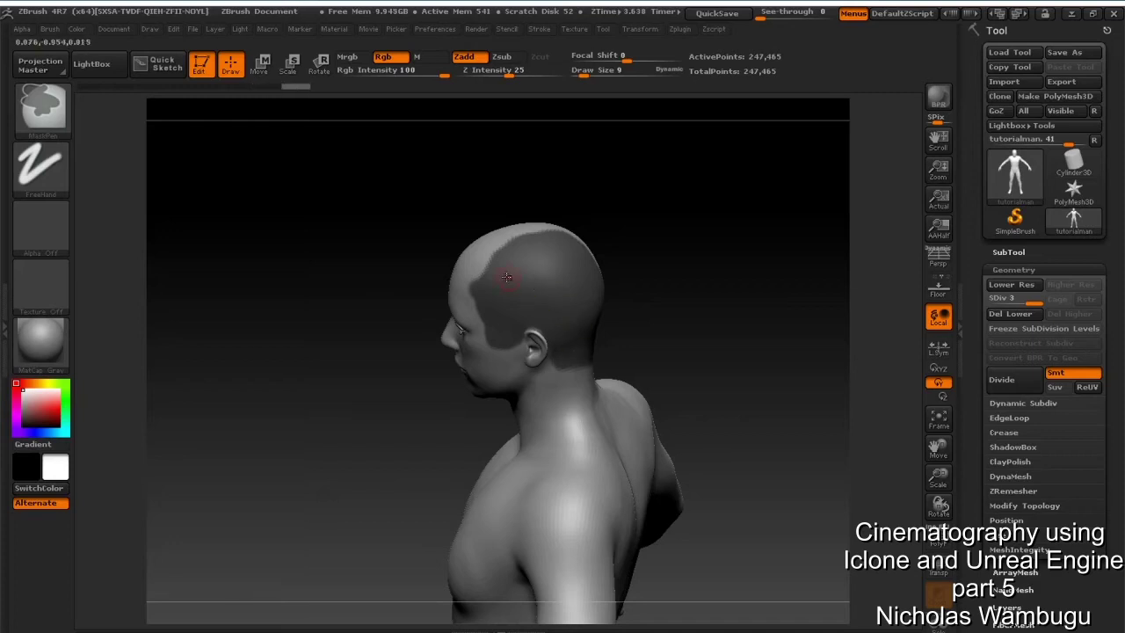
- Extend the mask across the forehead hairline and over the right side of the scalp, around the right ear
left_click_drag(352, 441, 426, 411)
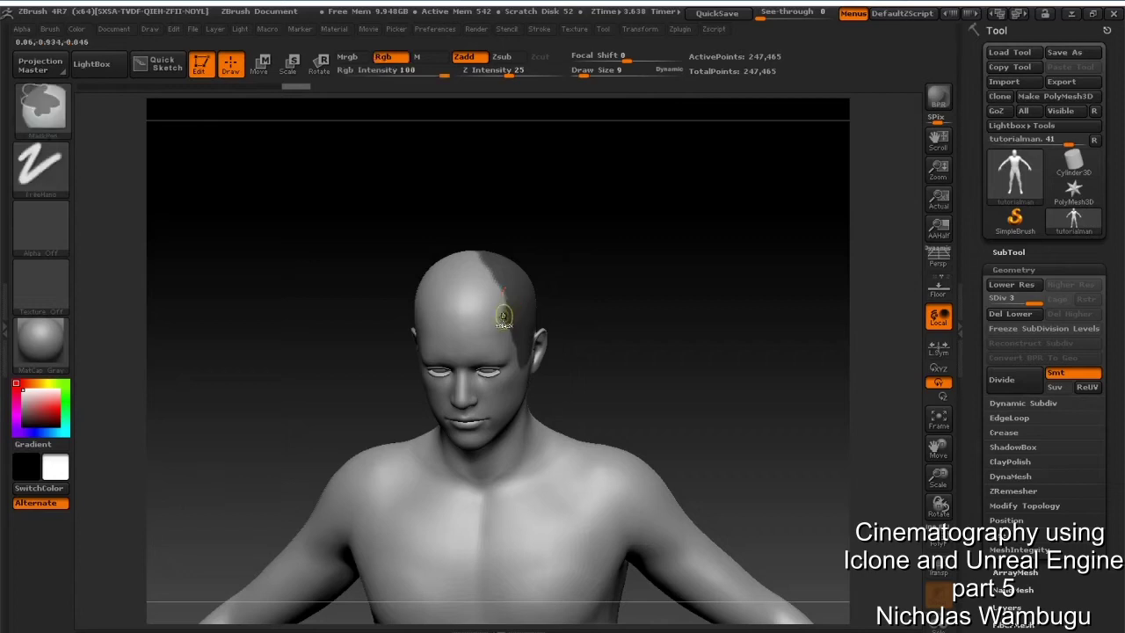
mouse_move(504, 313)
left_mouse_down("ctrl")
mouse_move(431, 317)
mouse_move(484, 295)
mouse_move(476, 275)
mouse_move(456, 305)
left_mouse_up("ctrl")
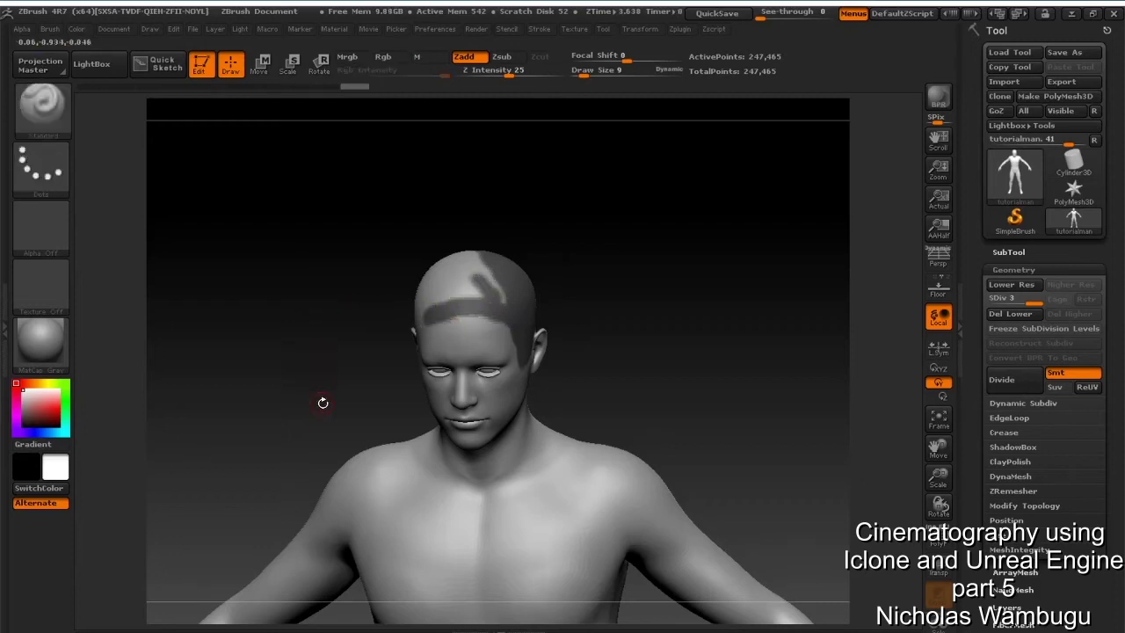
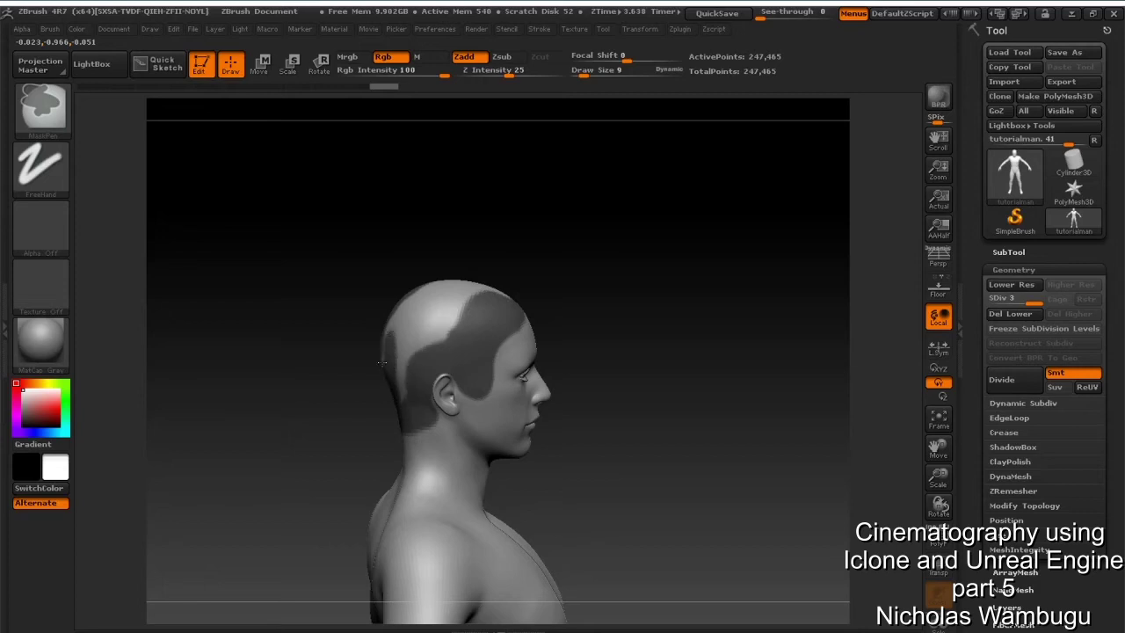
mouse_move(384, 381)
left_mouse_down()
mouse_move(392, 318)
mouse_move(376, 341)
mouse_move(409, 355)
mouse_move(406, 295)
mouse_move(418, 325)
mouse_move(442, 316)
mouse_move(423, 290)
mouse_move(427, 313)
mouse_move(448, 323)
mouse_move(417, 348)
mouse_move(433, 288)
mouse_move(468, 289)
mouse_move(446, 310)
mouse_move(467, 283)
mouse_move(500, 289)
mouse_move(483, 288)
left_mouse_up()
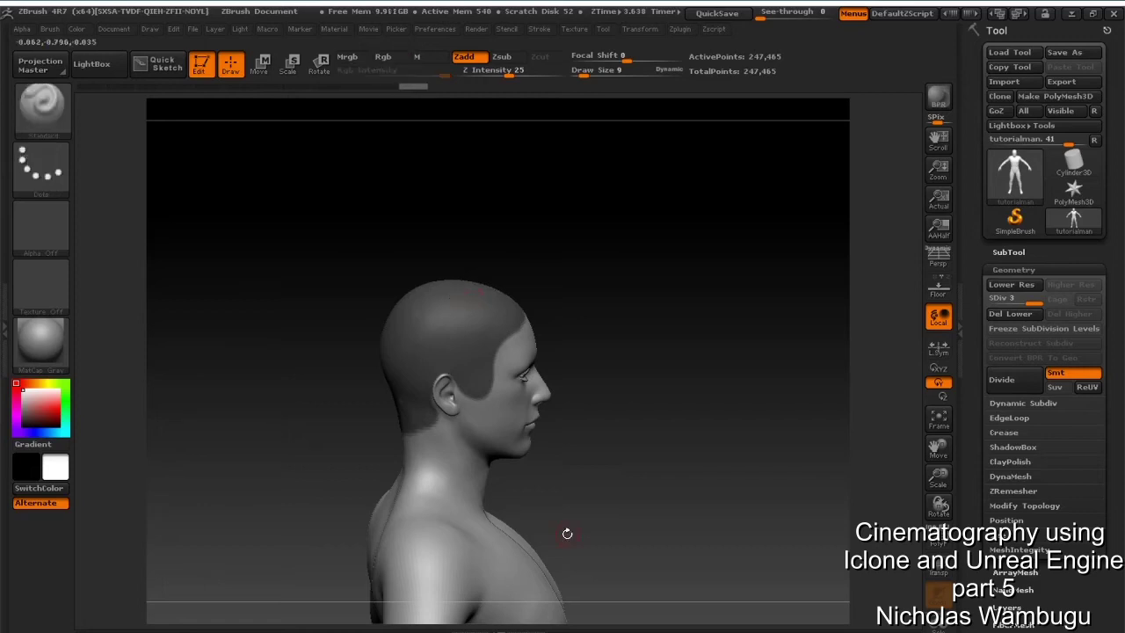
- Mask the remaining unmasked patches on the back of the head just above the nape
left_click_drag(572, 504, 633, 486)
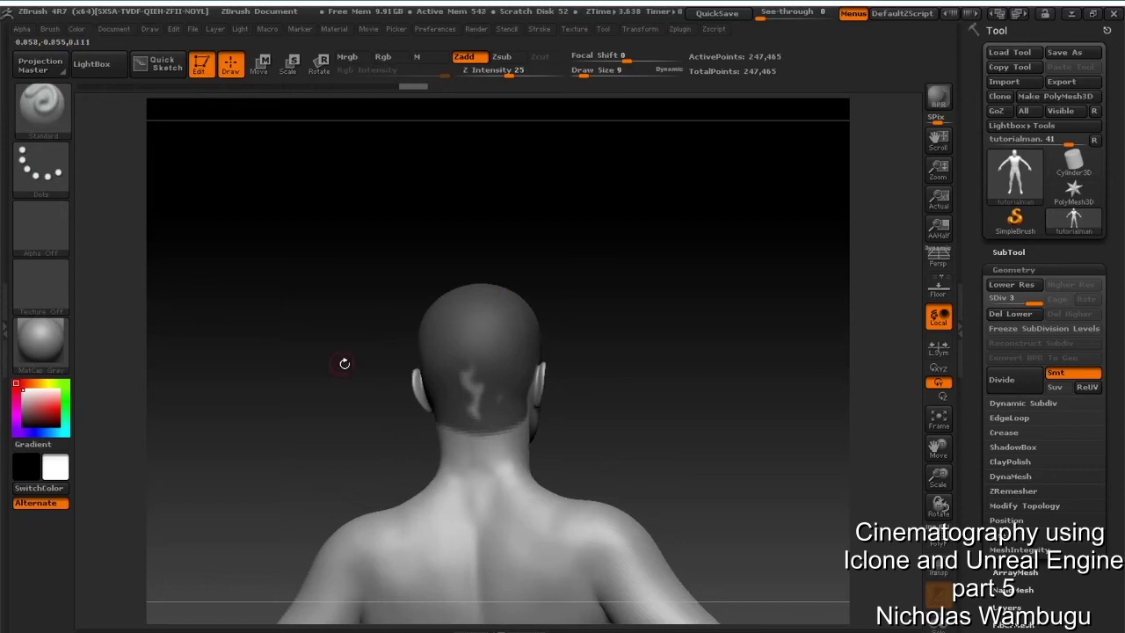
key("shift")
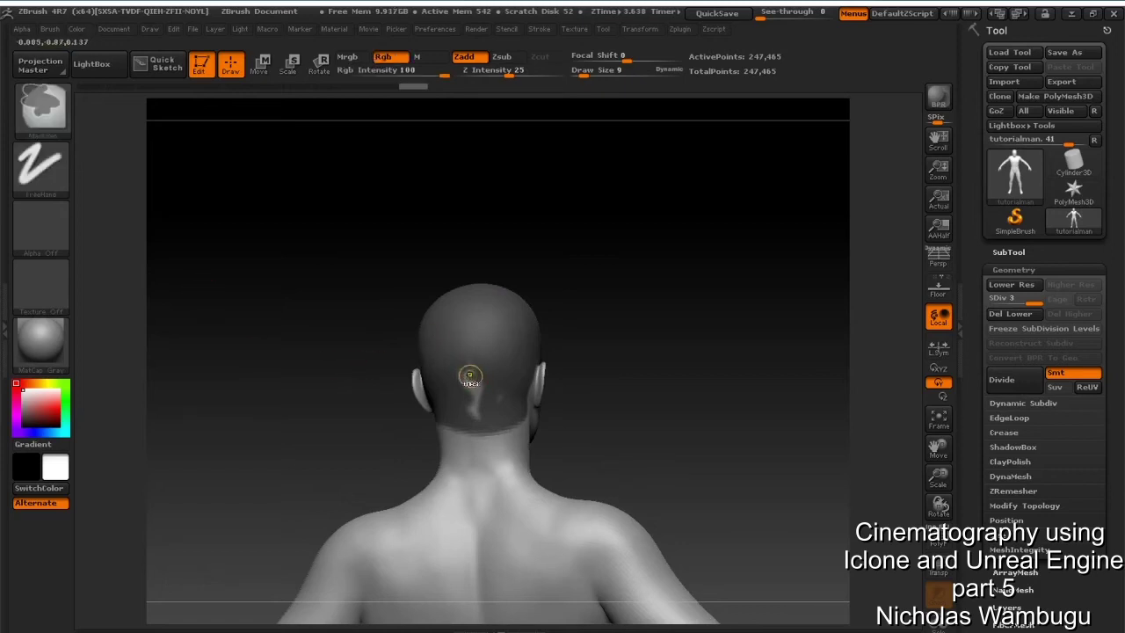
left_click_drag(477, 402, 470, 397, "shift")
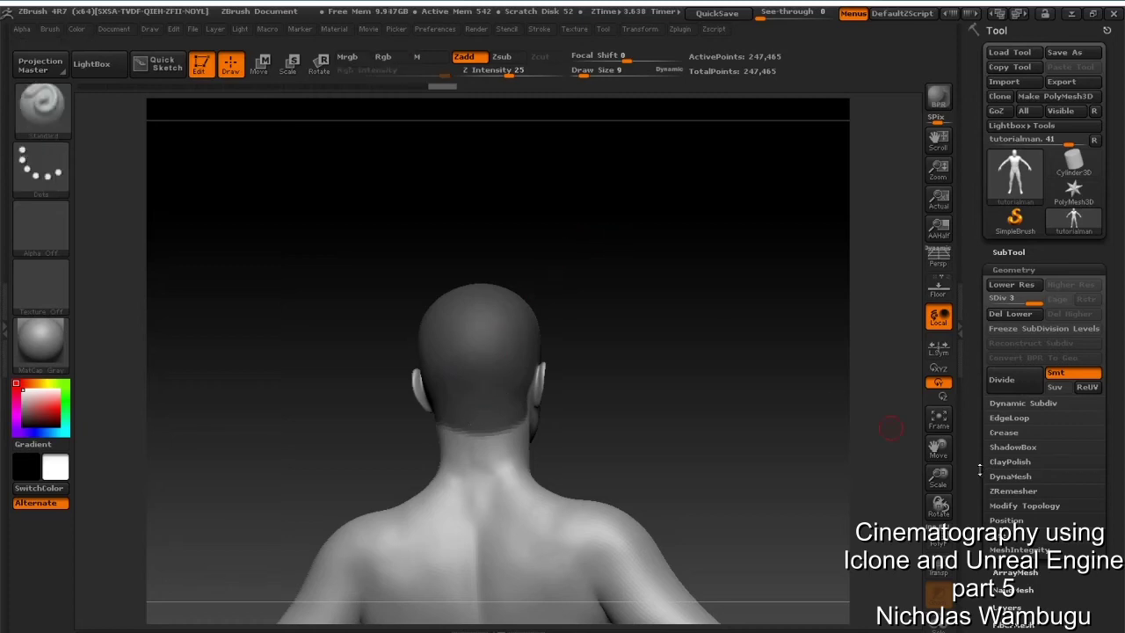
- Switch view rotation to the Z axis and mask the remaining bare patches on top of the head
left_click(938, 396)
left_click_drag(546, 273, 571, 422)
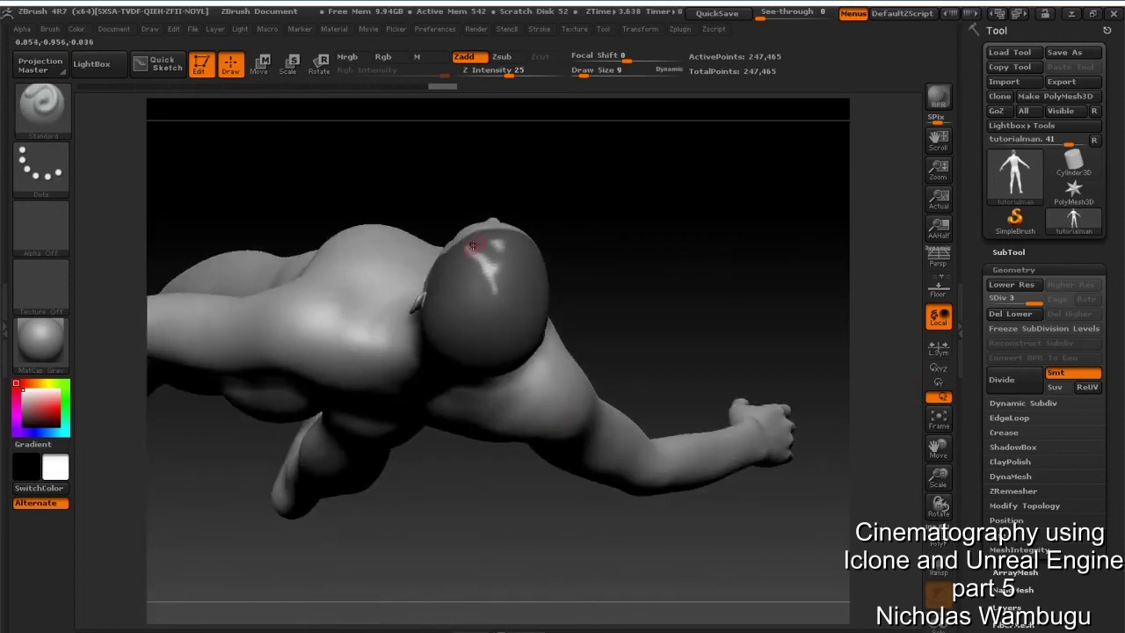
left_click_drag(467, 252, 499, 281, "ctrl")
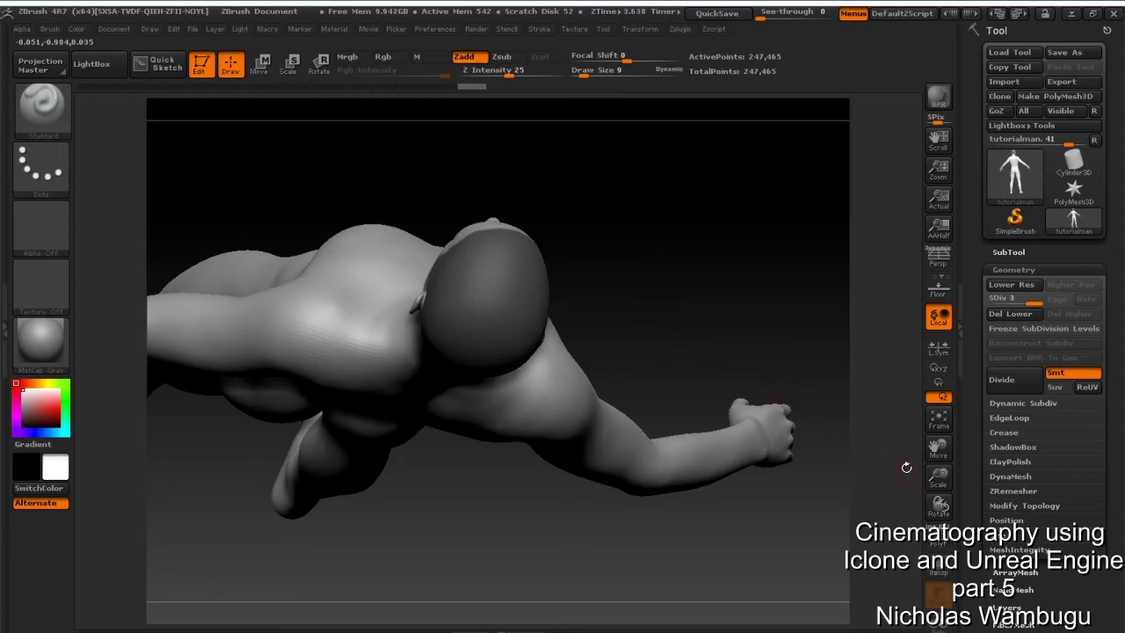
- Return view rotation to the Y axis and touch up the mask edge along the forehead hairline
mouse_move(777, 288)
left_mouse_down()
mouse_move(754, 311)
mouse_move(729, 201)
mouse_move(728, 236)
mouse_move(758, 221)
left_mouse_up()
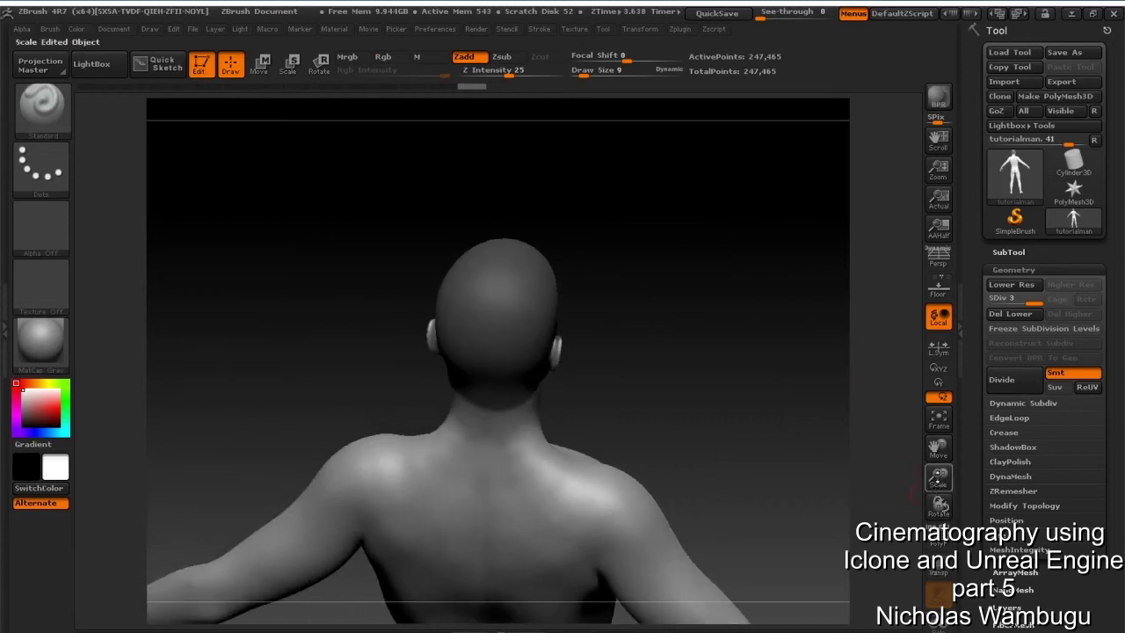
left_click(938, 382)
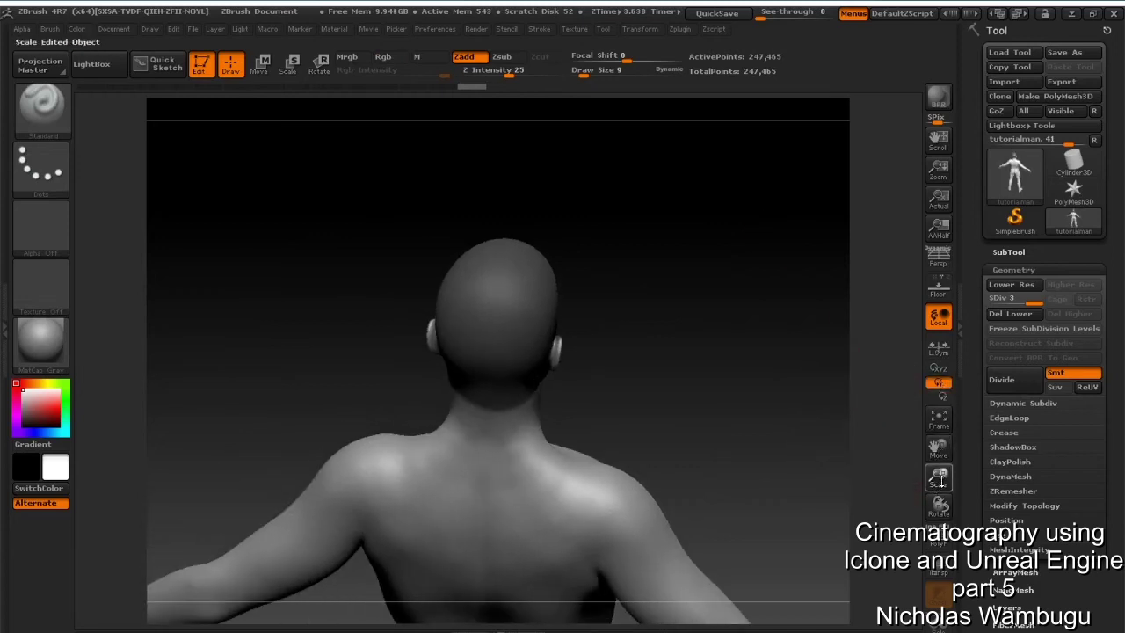
left_click_drag(939, 506, 882, 479)
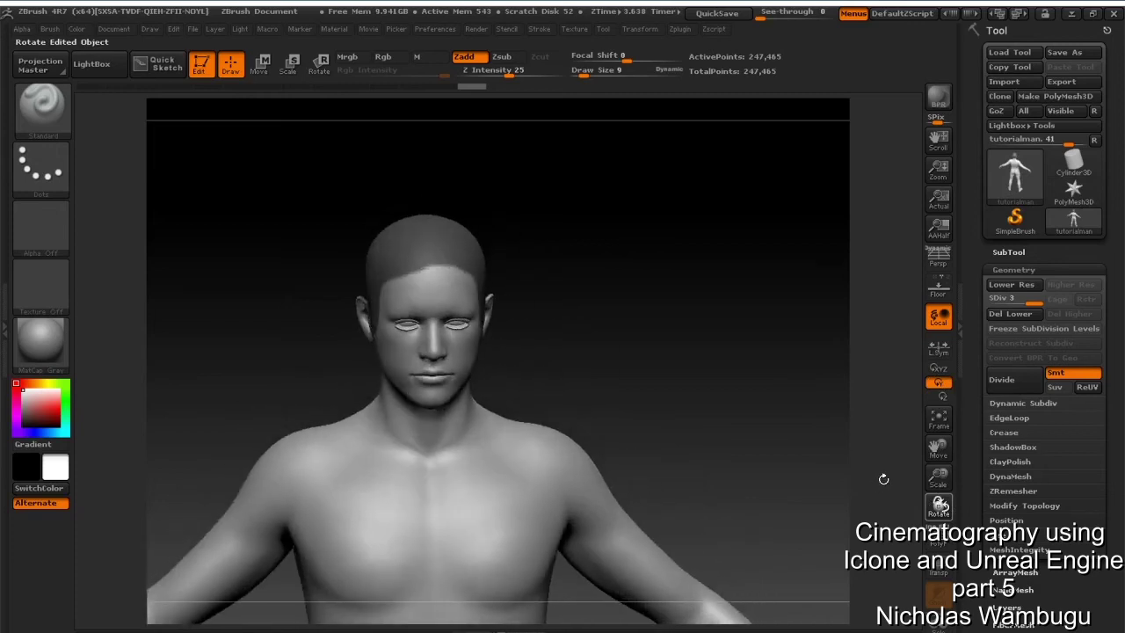
key("b")
key("p")
key("a")
left_click(413, 263)
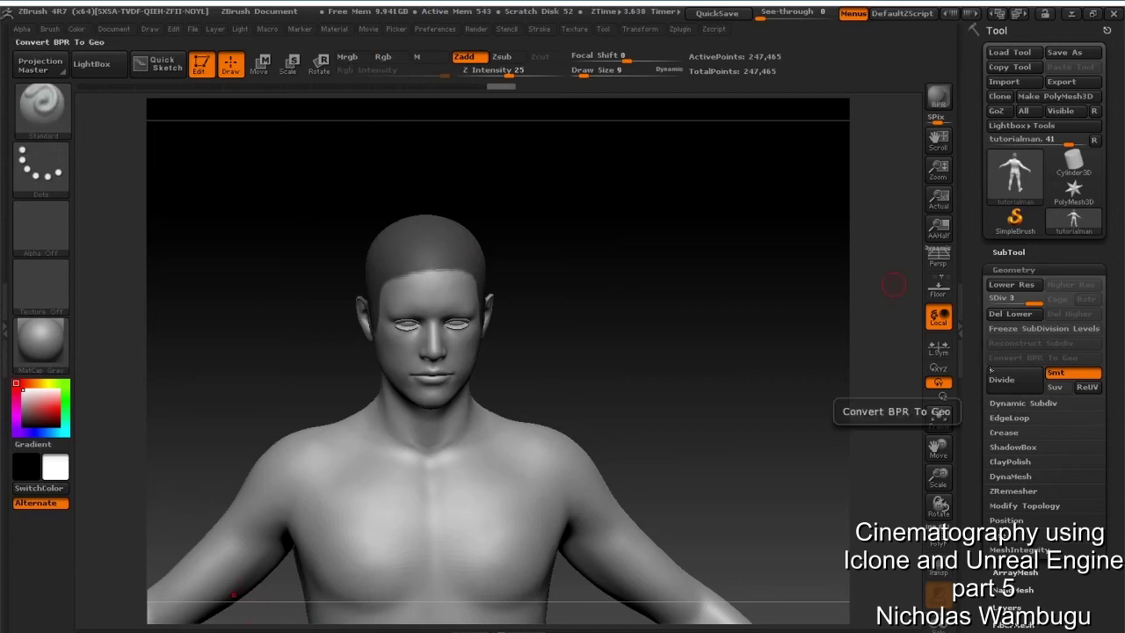
- Generate a FiberMesh preview of hair on the masked scalp
left_click(1019, 270)
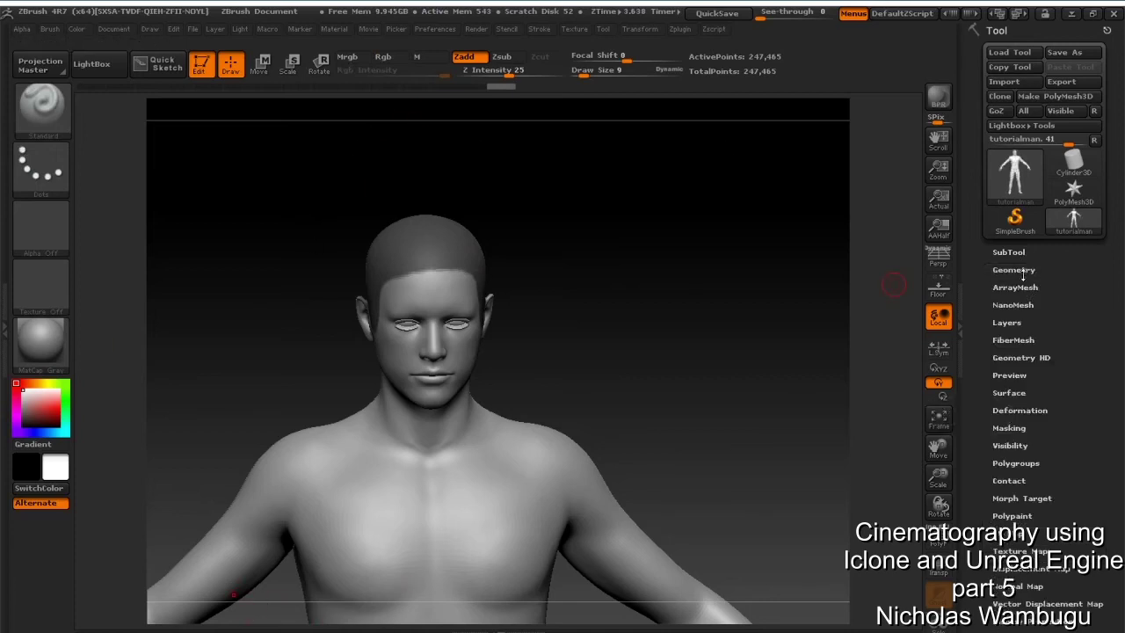
left_click(1012, 340)
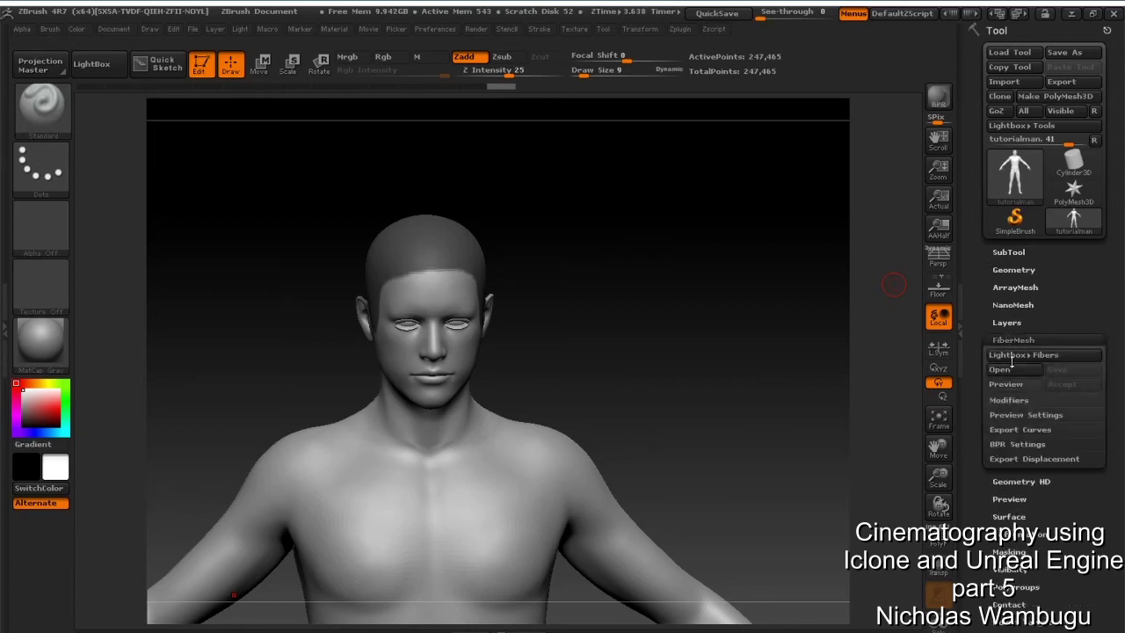
left_click(1006, 384)
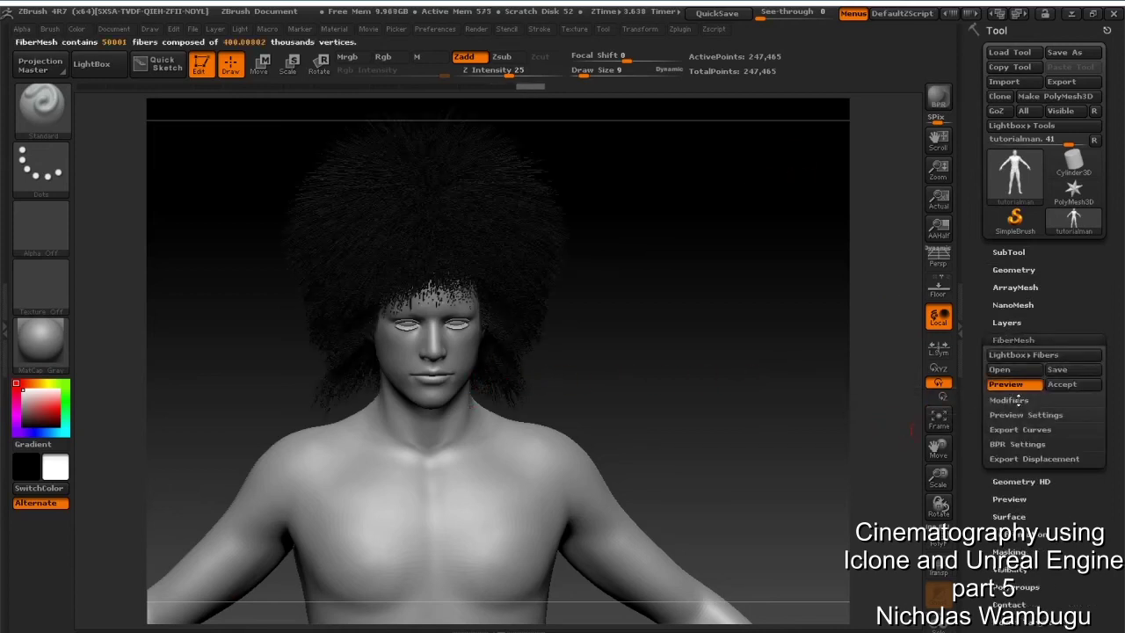
- Shorten the previewed fibers to a Length of about 23.26 in the FiberMesh modifiers
left_click(1008, 400)
left_click_drag(1015, 460, 993, 471)
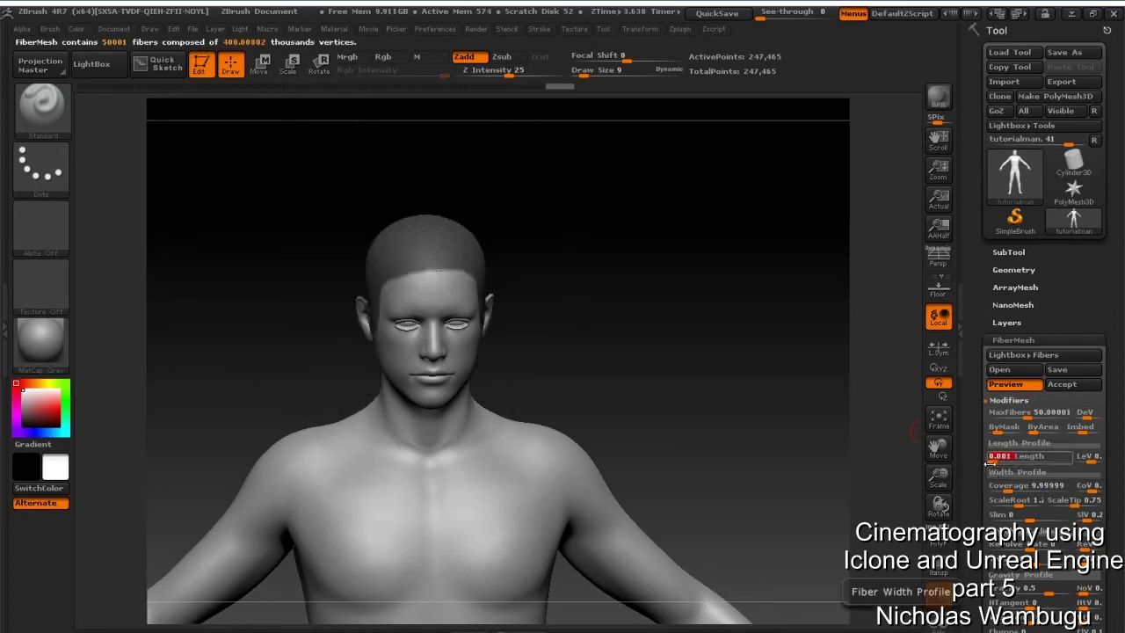
left_click_drag(998, 458, 1001, 458)
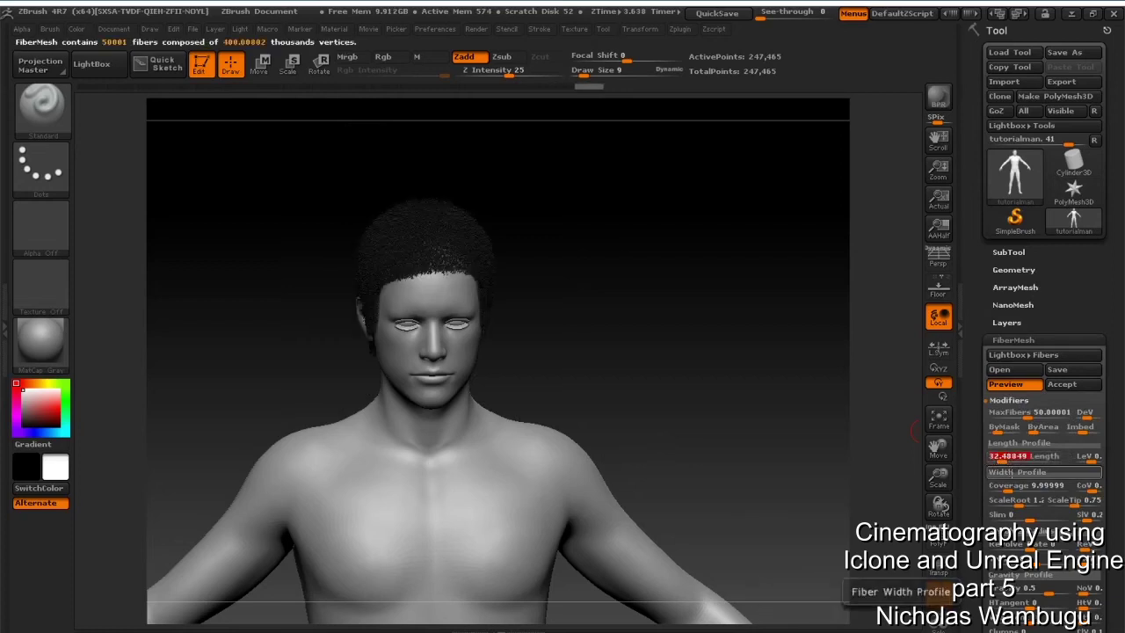
left_click_drag(1001, 458, 999, 459)
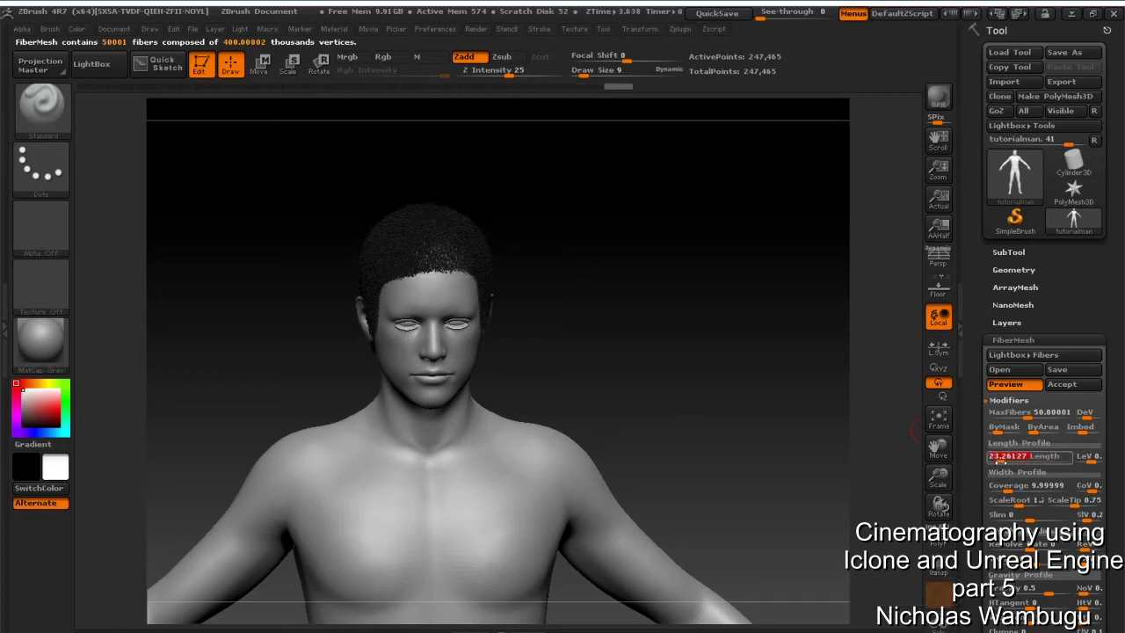
- Check the short hair from the front and three-quarter views and accept the FiberMesh preview
left_click_drag(670, 400, 659, 394)
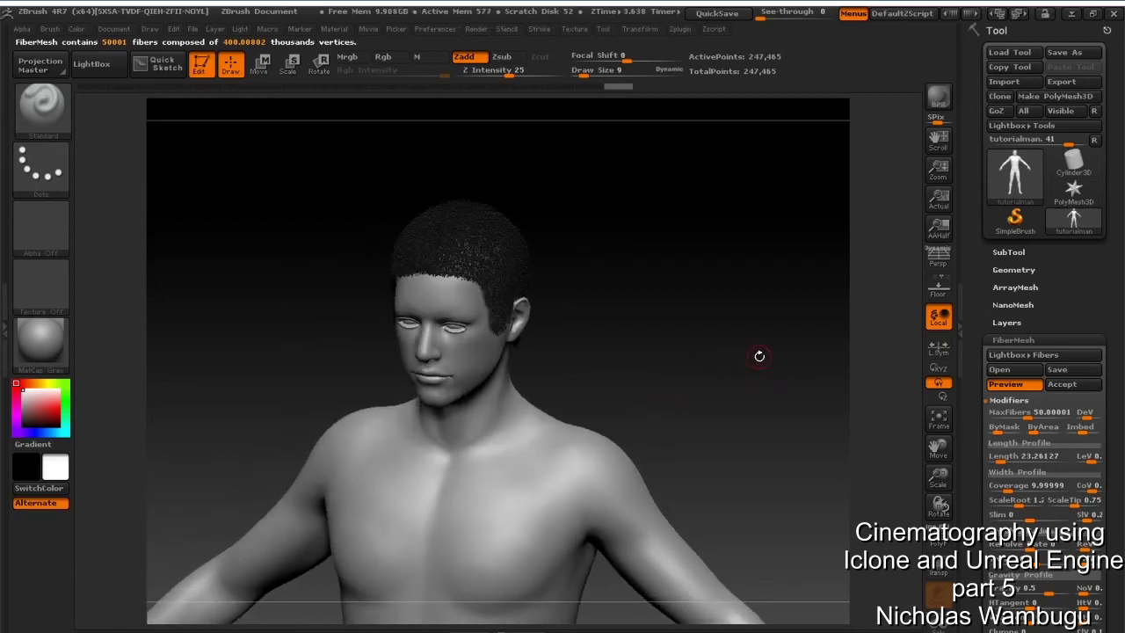
left_click_drag(728, 386, 754, 378, "shift")
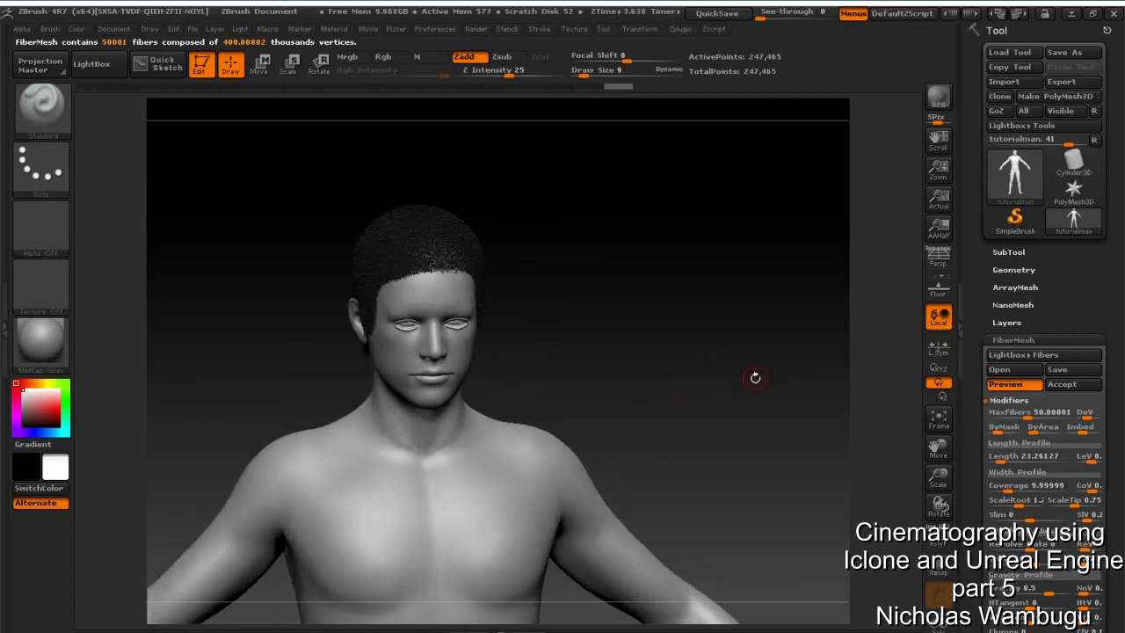
left_click_drag(693, 406, 645, 394, "shift")
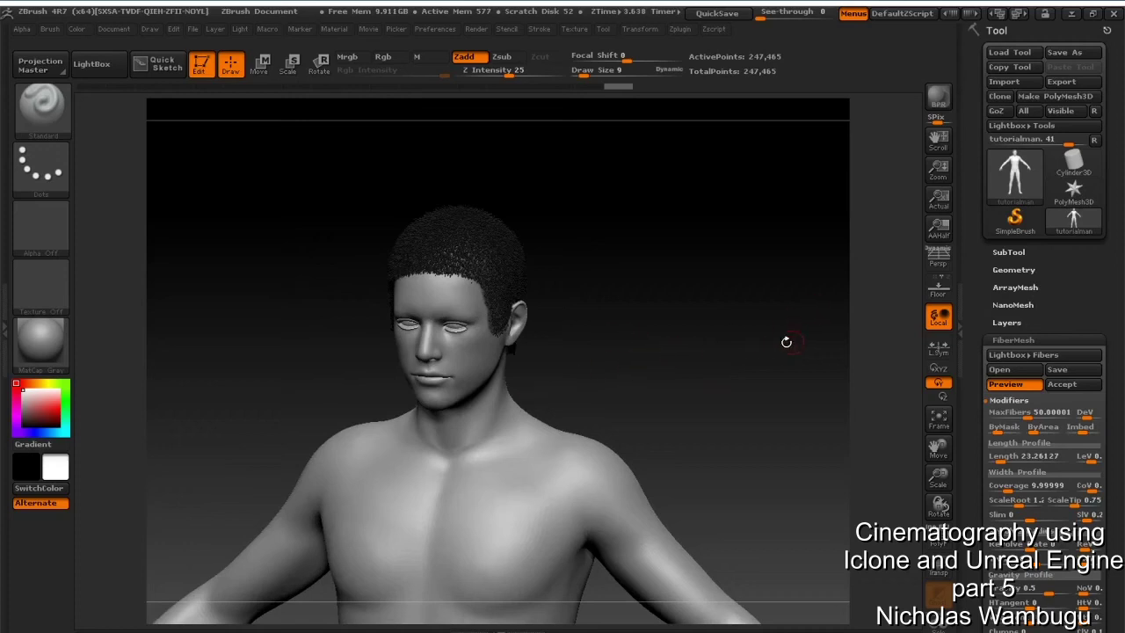
left_click(1062, 387)
left_click(795, 416)
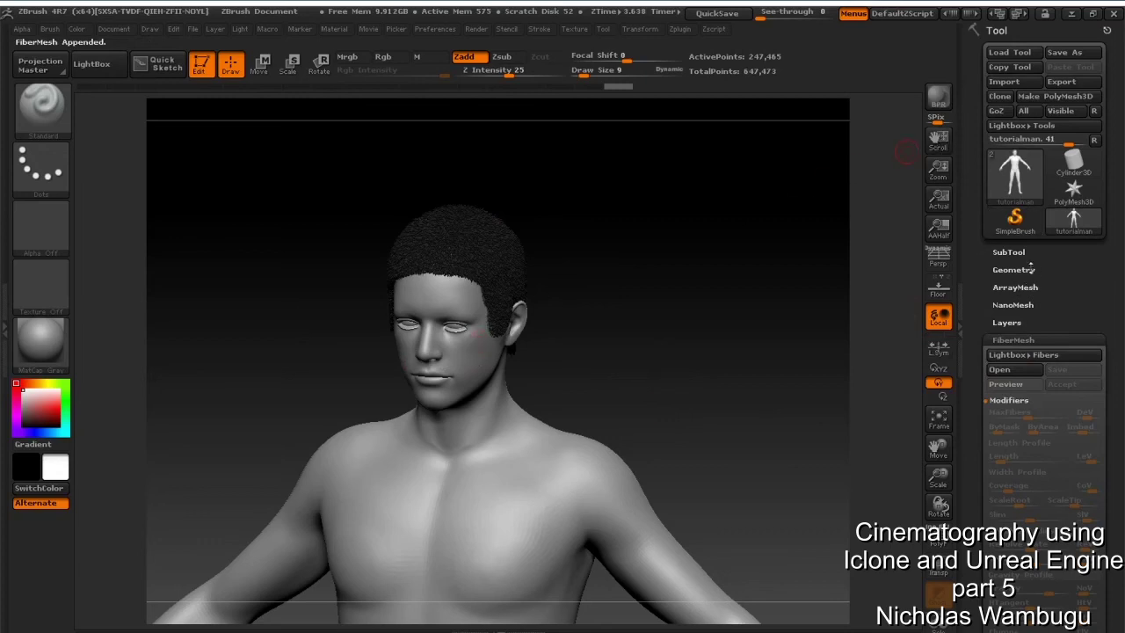
- In the subtool list, switch the visibility of the tutorialman body and the Fibers3 hair off and on to tell them apart
left_click(1008, 252)
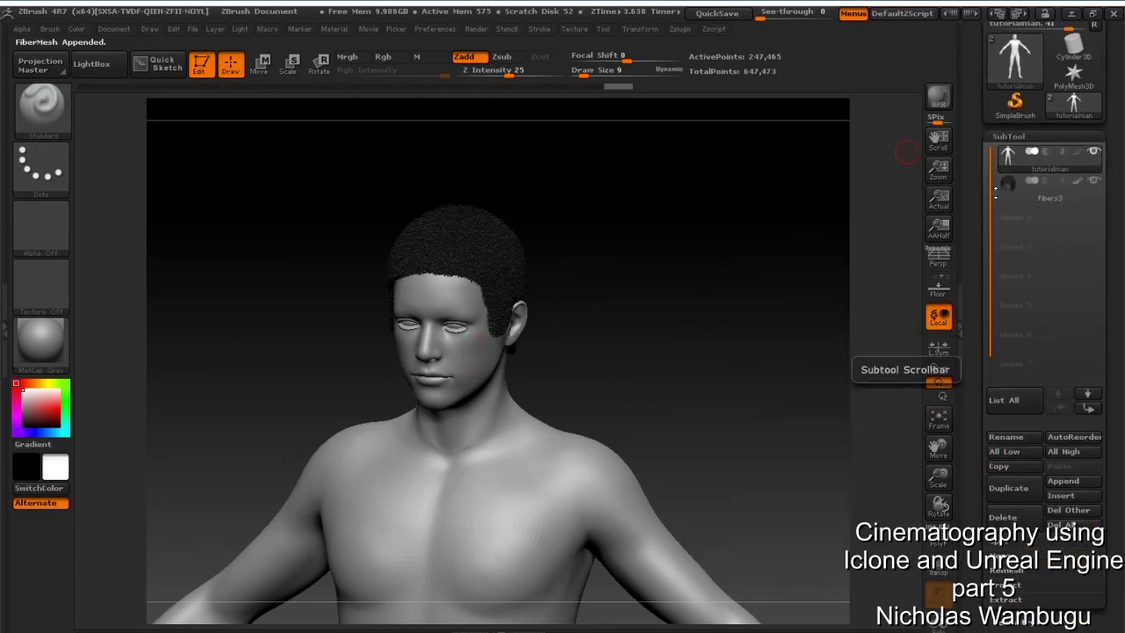
mouse_move(1038, 195)
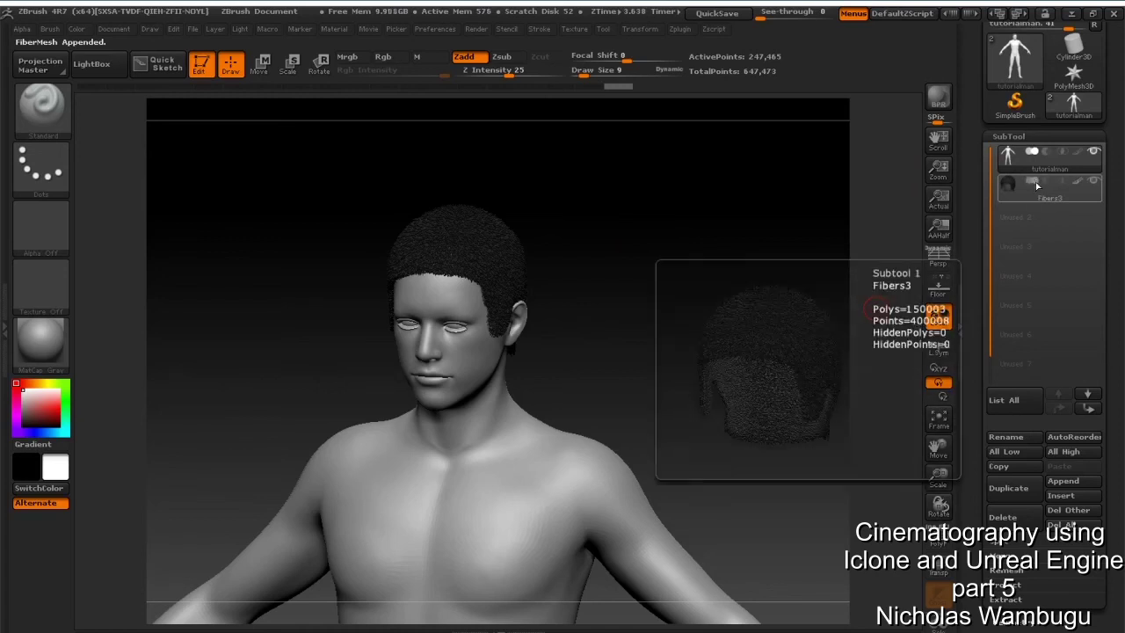
mouse_move(1036, 157)
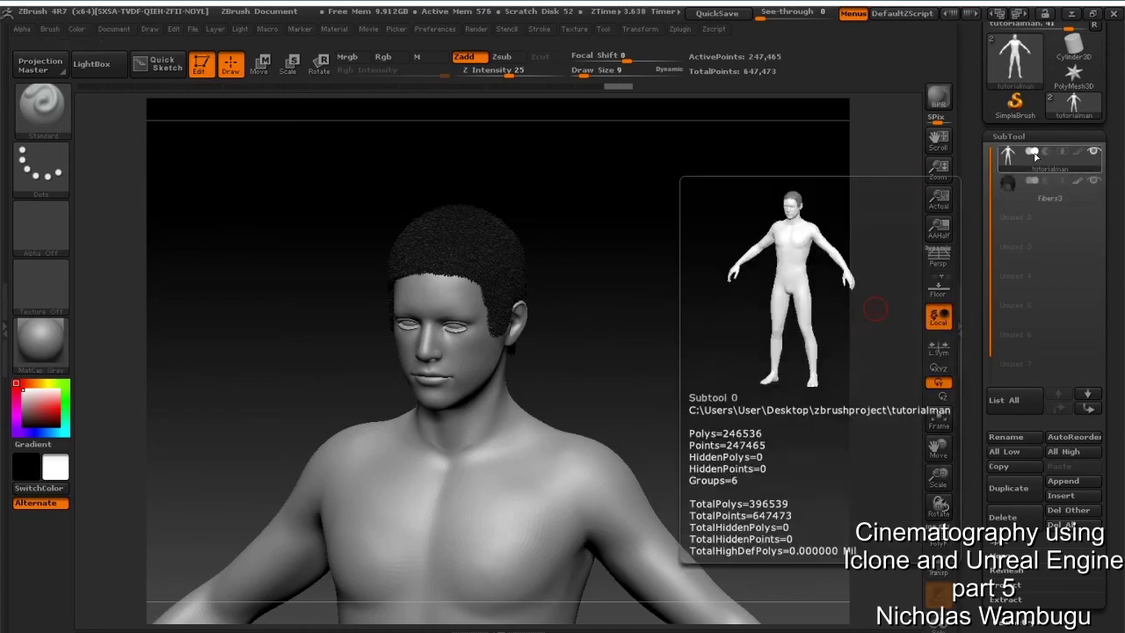
left_click(1092, 152)
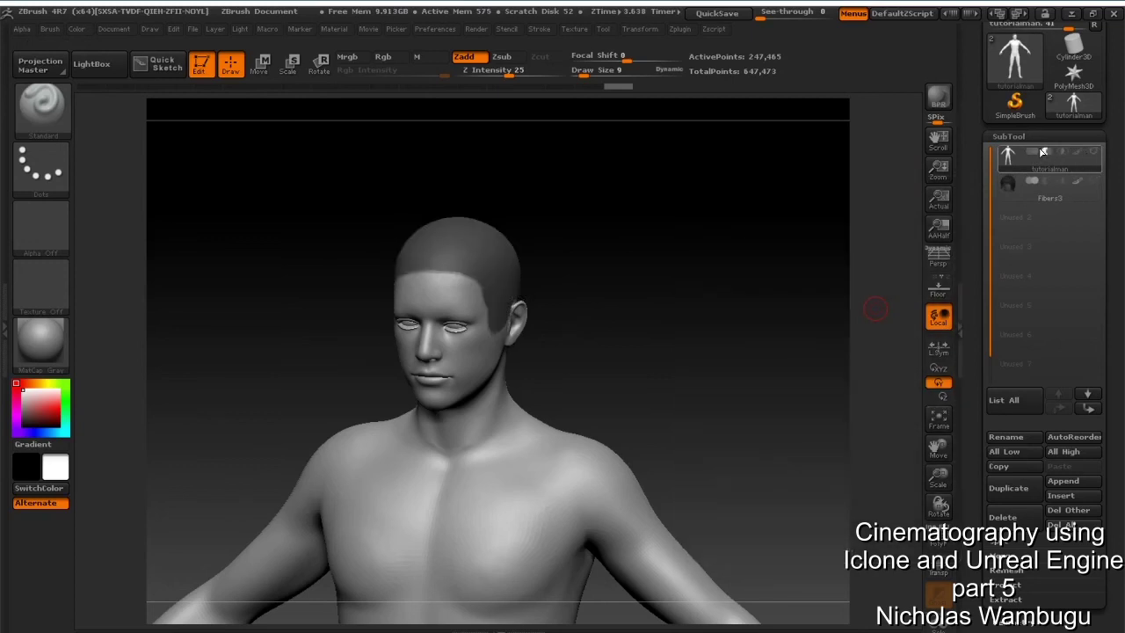
left_click(1092, 151)
left_click(1090, 181)
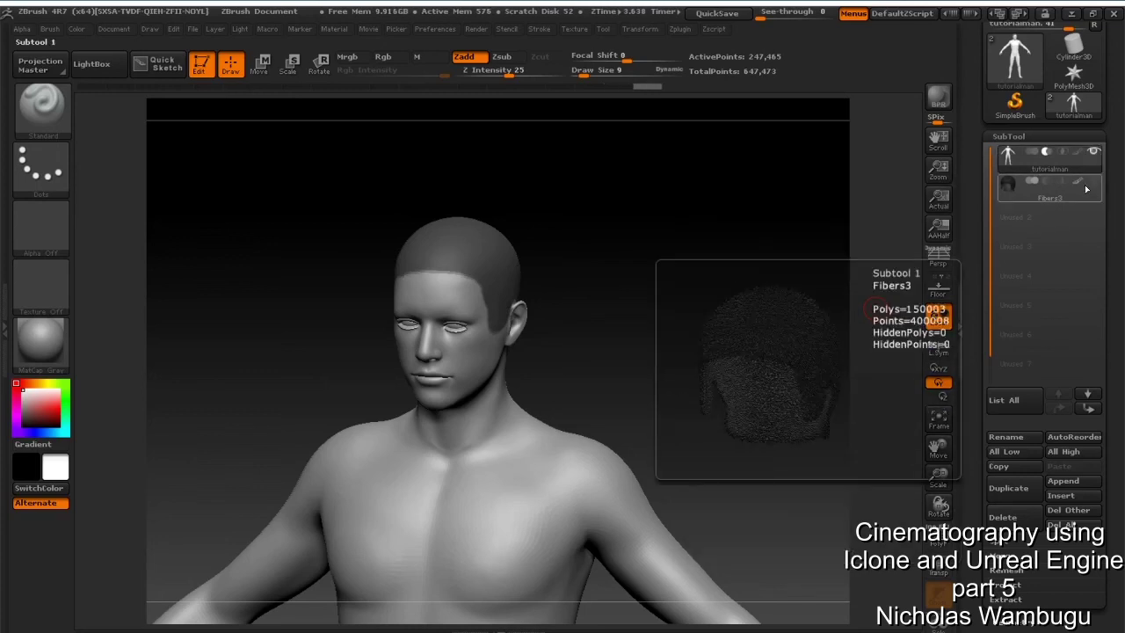
left_click(1090, 183)
- Hide the tutorialman body and make the Fibers3 hair the active subtool
mouse_move(1094, 155)
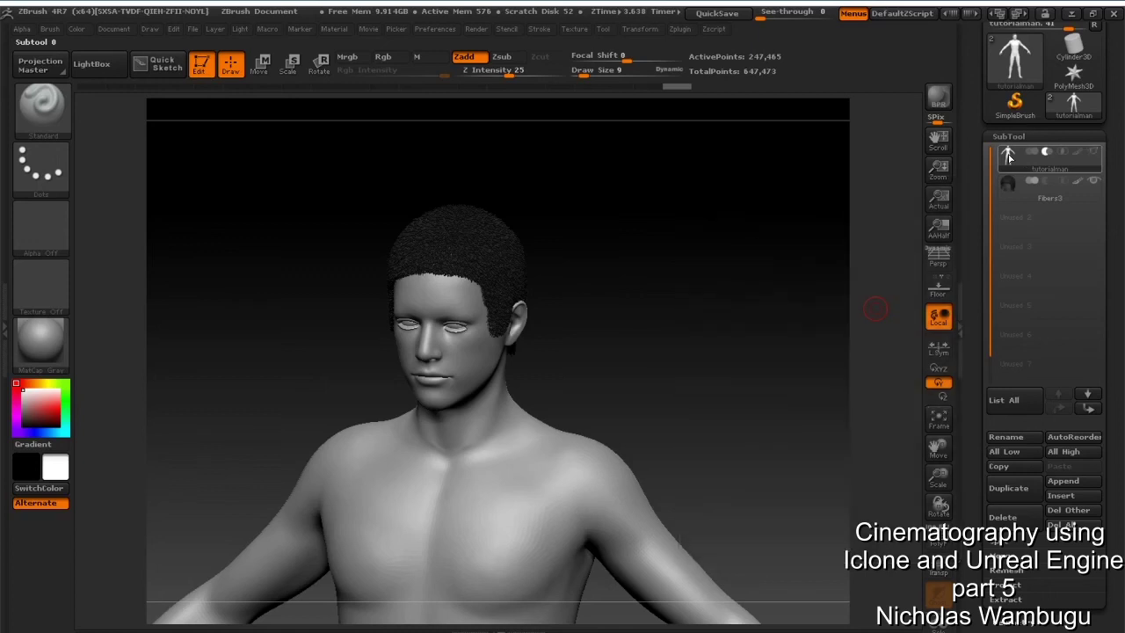
left_click(1022, 186)
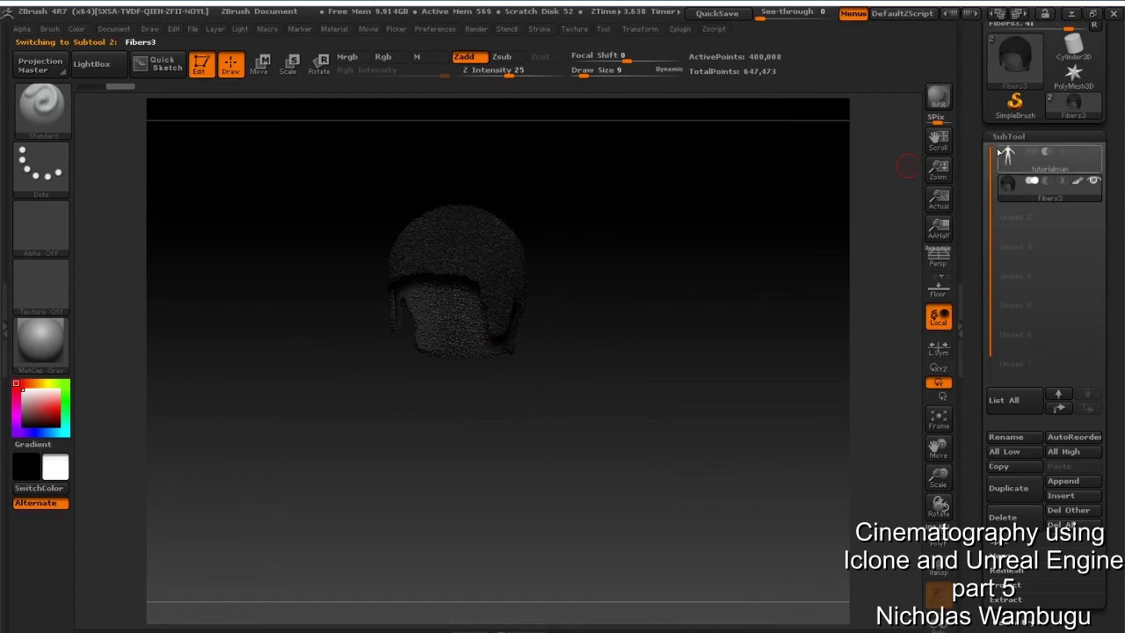
- Export the hair mesh in OBJ format as "tutorial hair" to the zbrushproject folder and minimize ZBrush to the desktop
left_click_drag(972, 169, 979, 327)
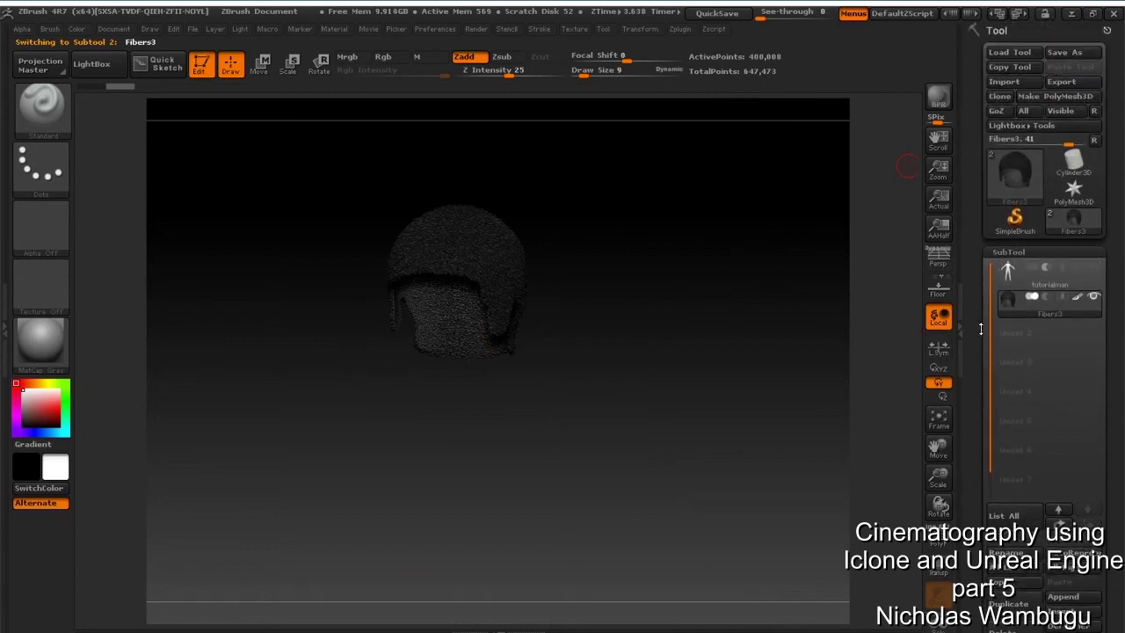
left_click(1069, 83)
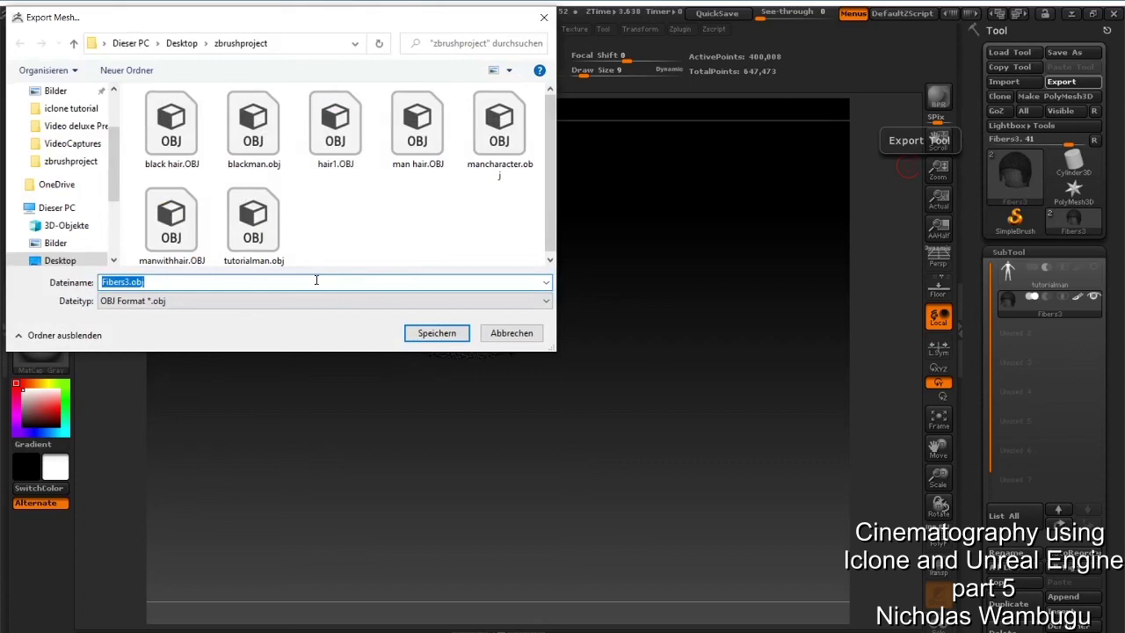
type("tutorial")
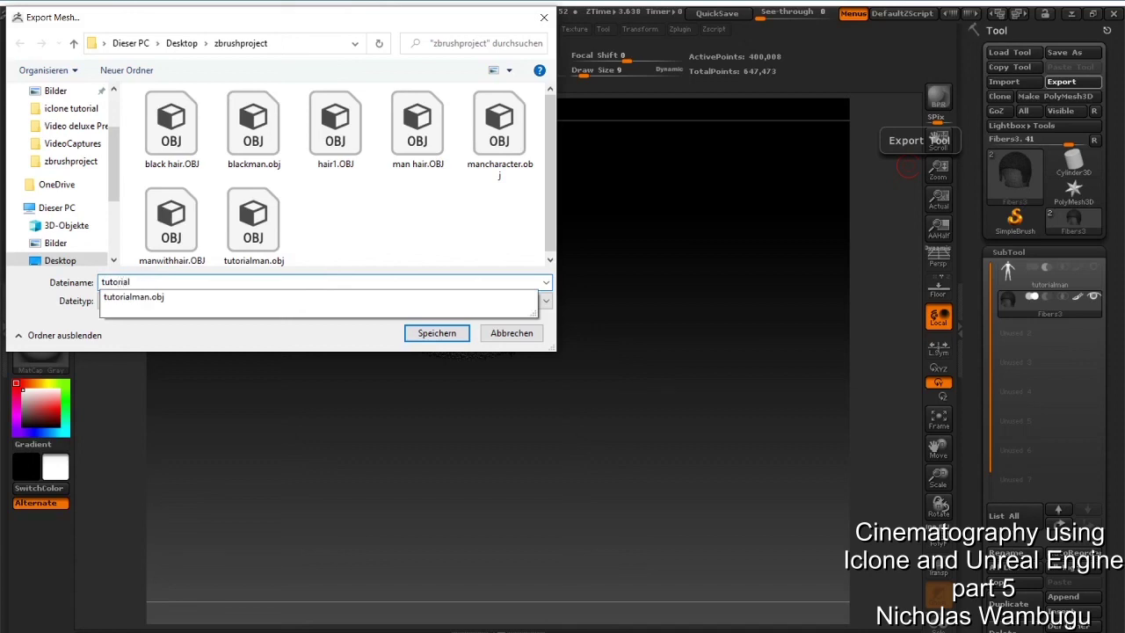
left_click(316, 281)
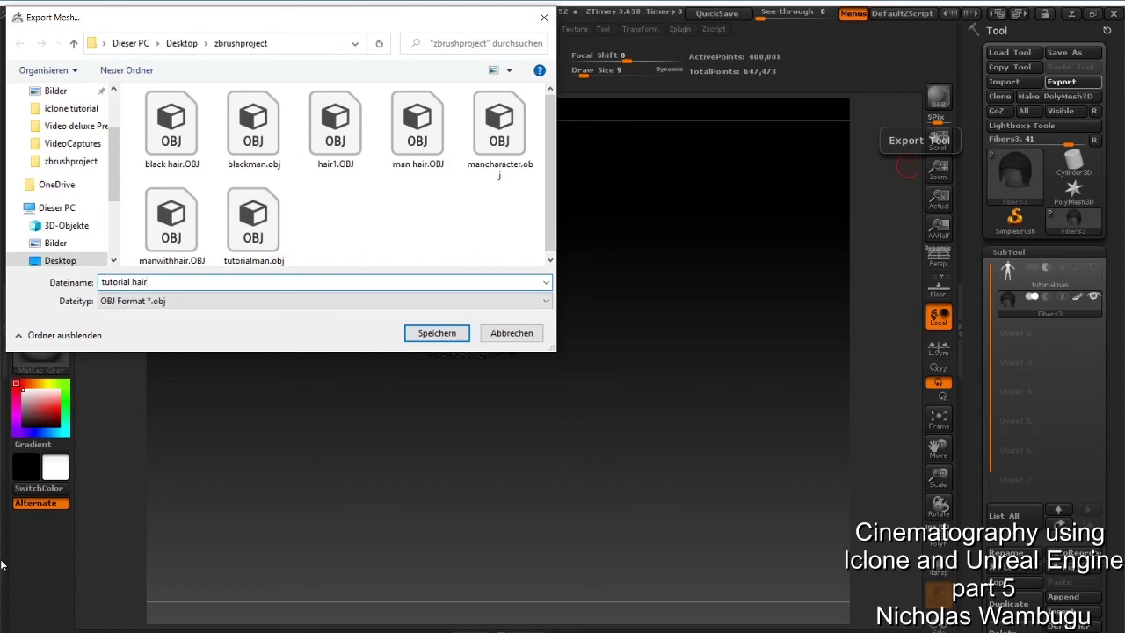
left_click(434, 334)
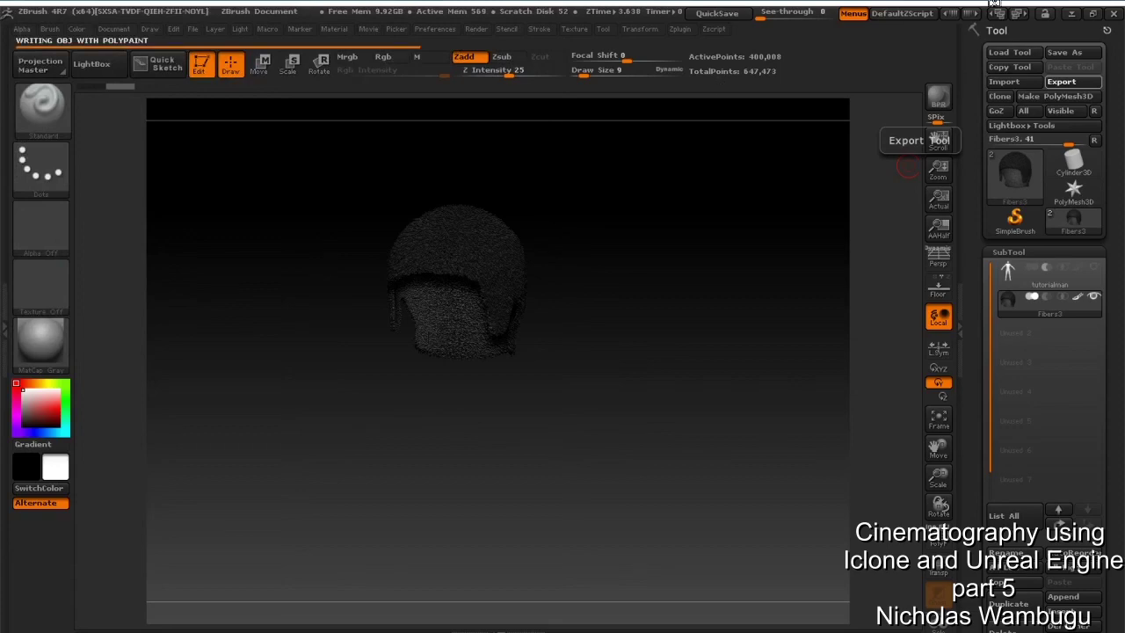
left_click(1073, 13)
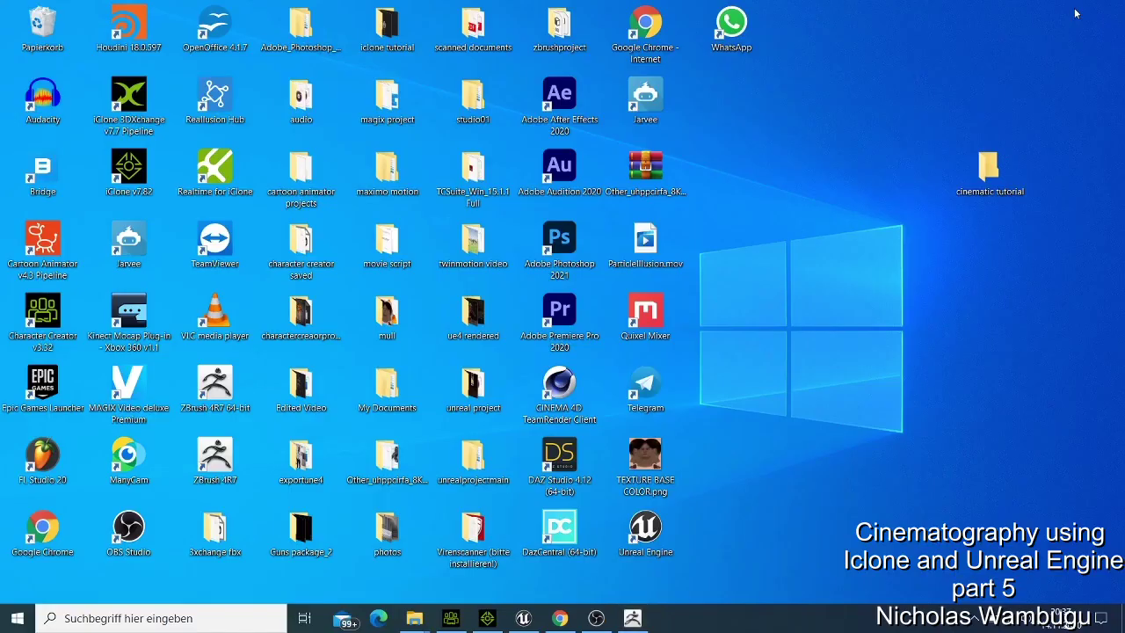